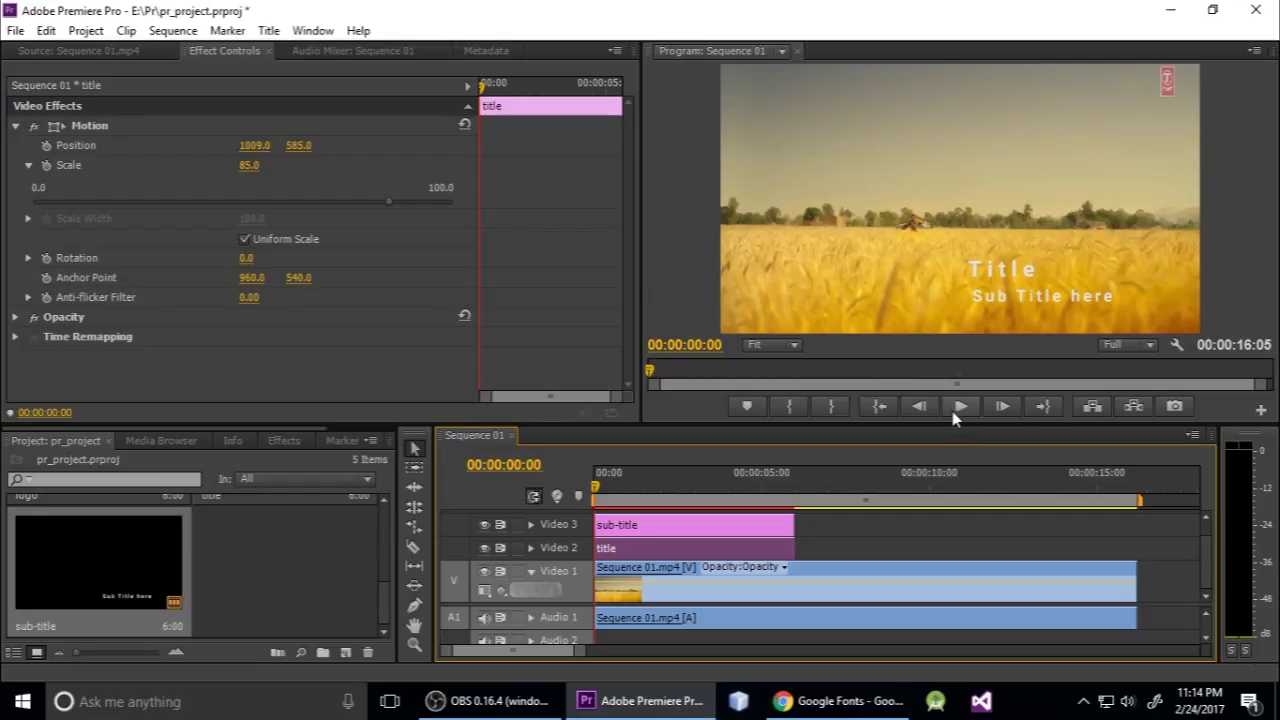
Step: Preview the existing sequence by playing it from the beginning
left_click(954, 411)
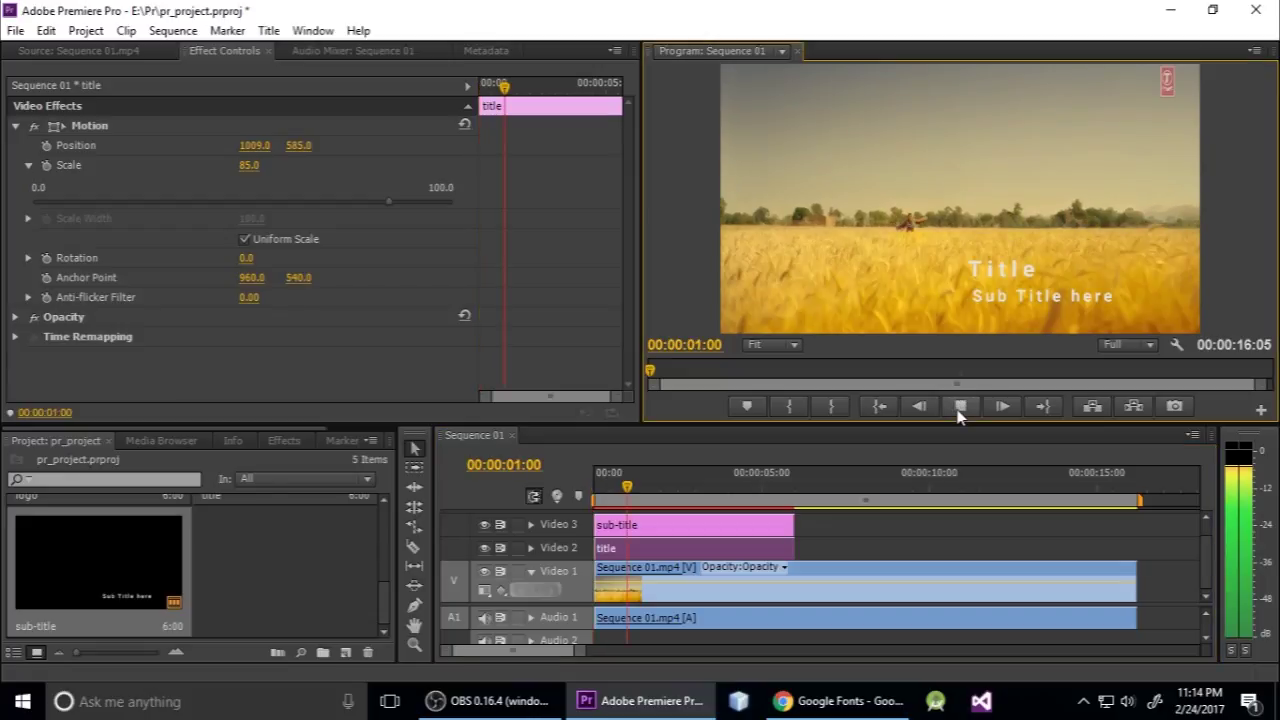
left_click(959, 410)
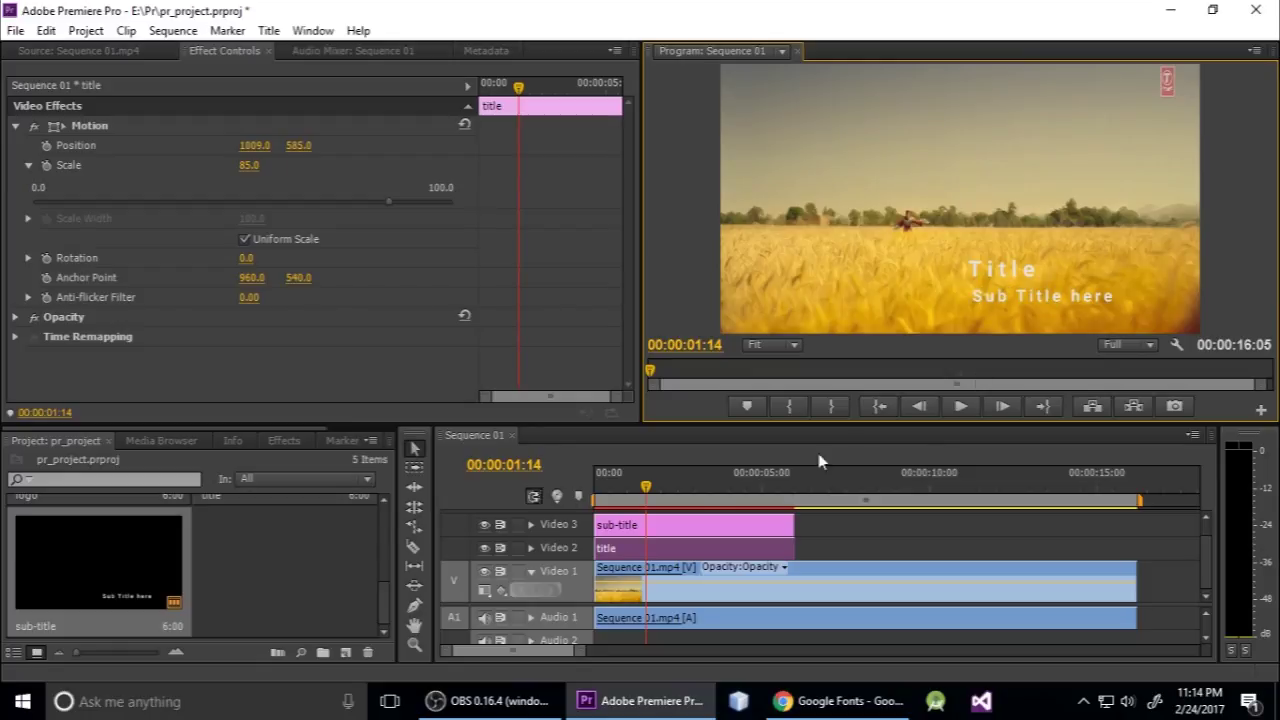
left_click(646, 495)
key("Home")
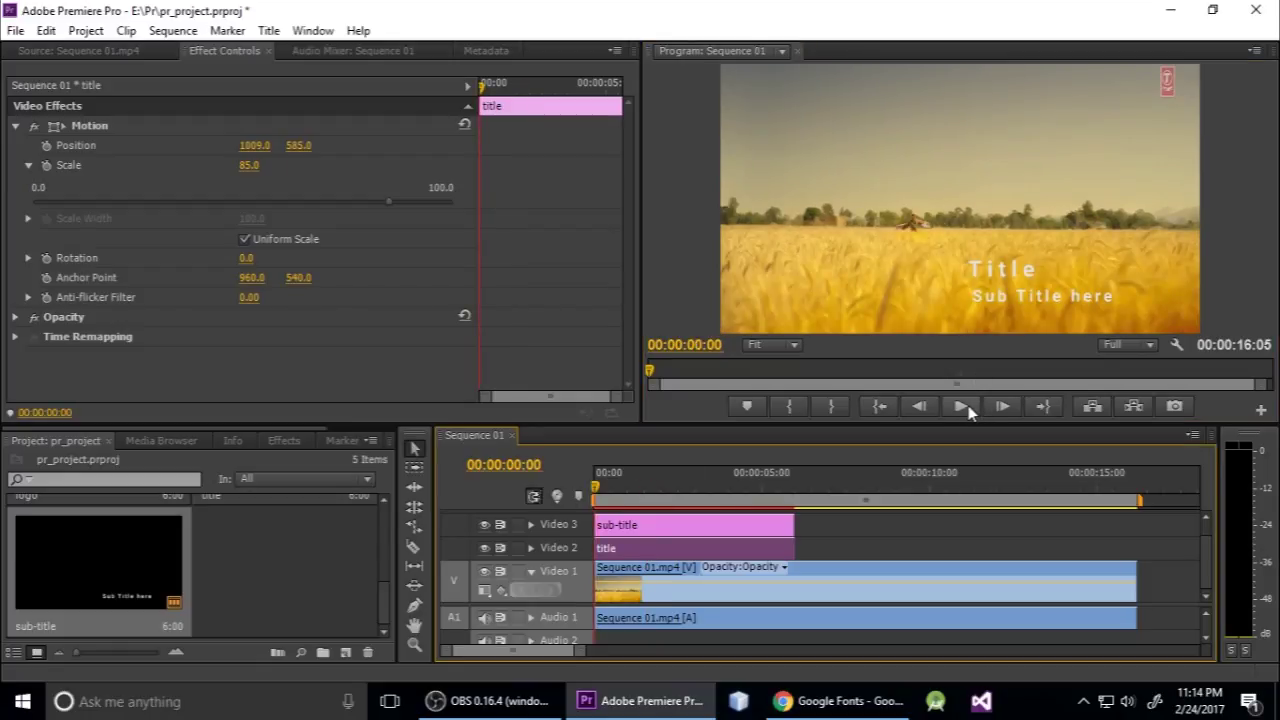
left_click(962, 407)
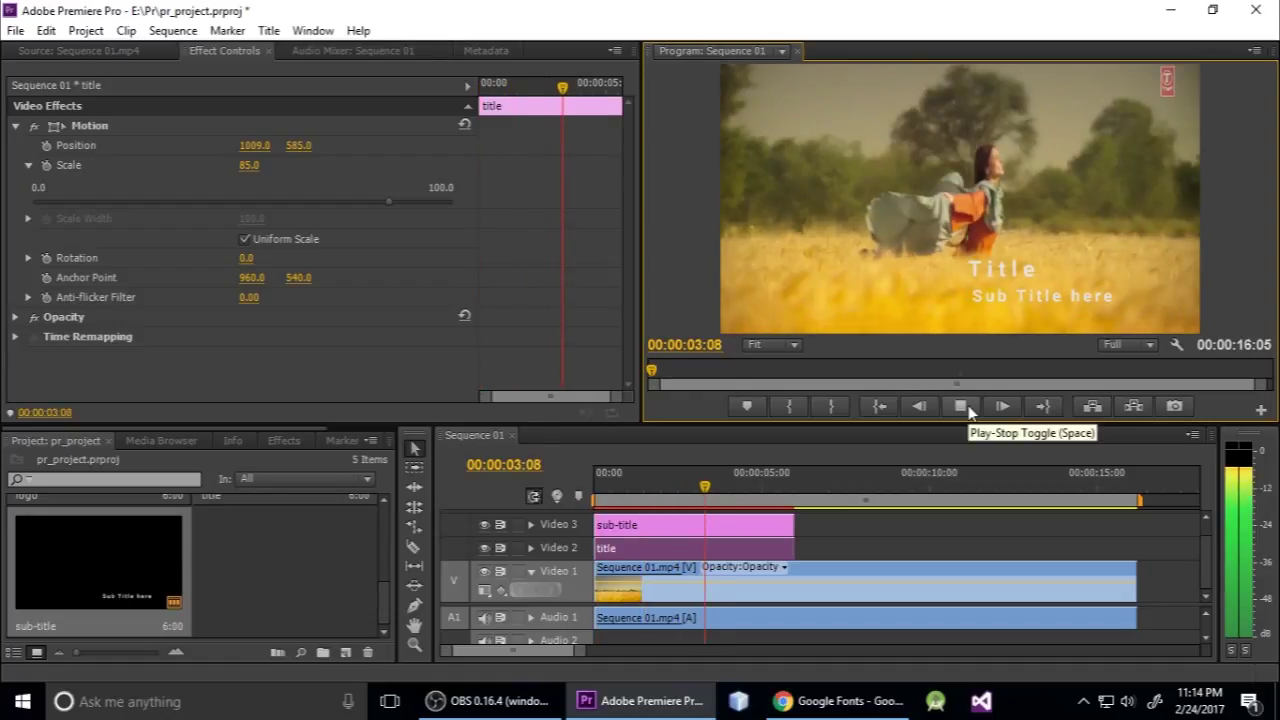
left_click(966, 406)
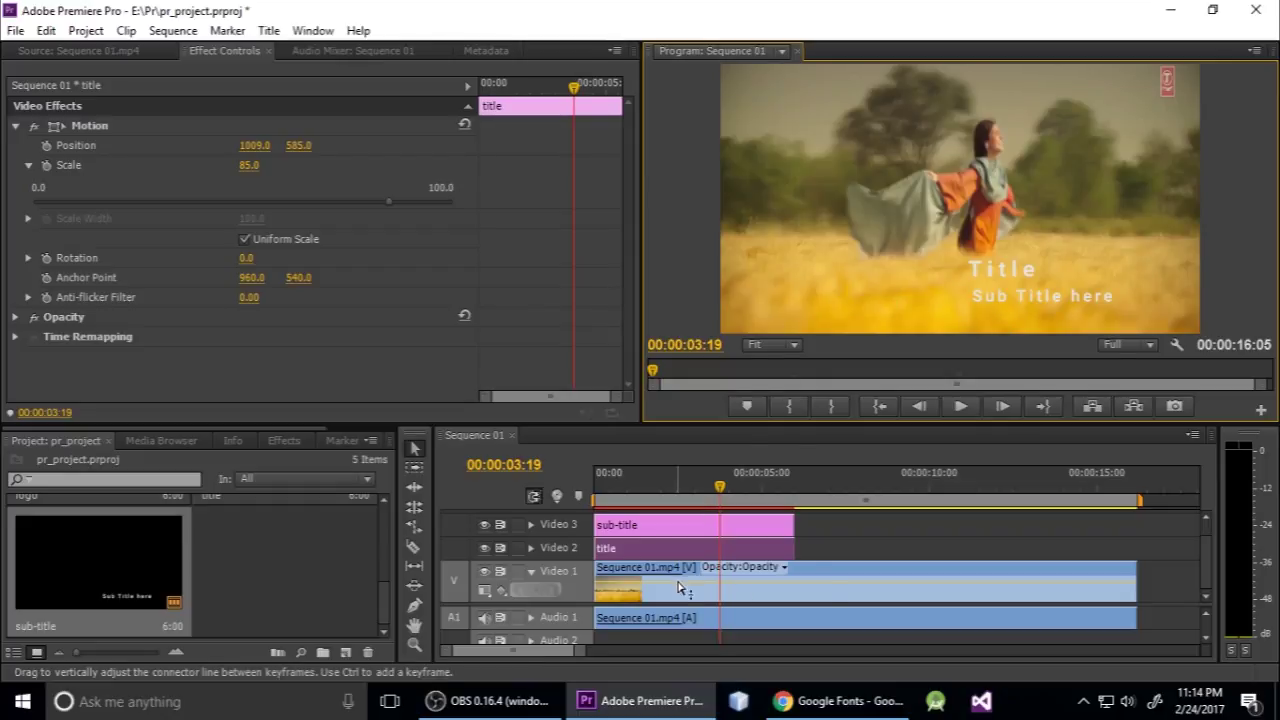
Step: Delete the wheat-field, title and sub-title clips from the timeline
left_click(786, 586)
key("Delete")
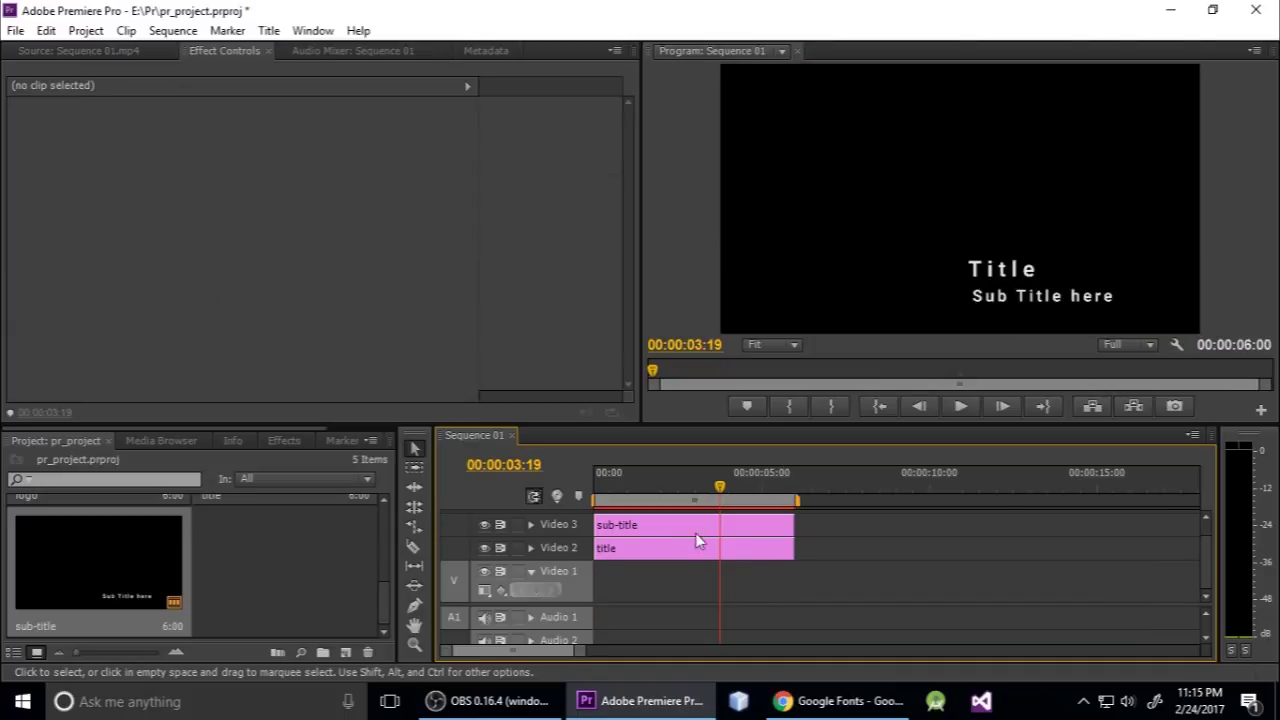
left_click(694, 526)
key("Delete")
left_click(676, 549)
key("Delete")
scroll(260, 586, "up", 2)
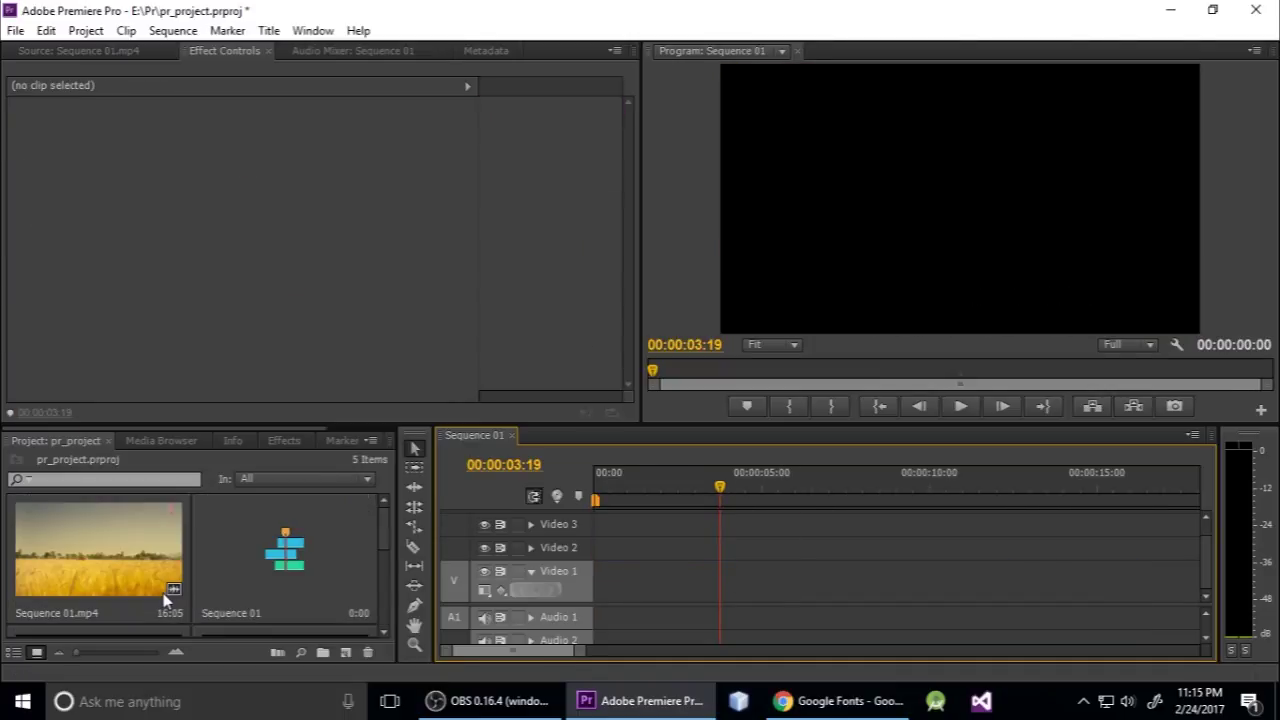
scroll(177, 590, "down", 1)
scroll(142, 565, "up", 1)
Step: Remove Sequence 01.mp4, title and sub-title from the Project panel, then minimize Premiere
left_click(142, 565)
key("Delete")
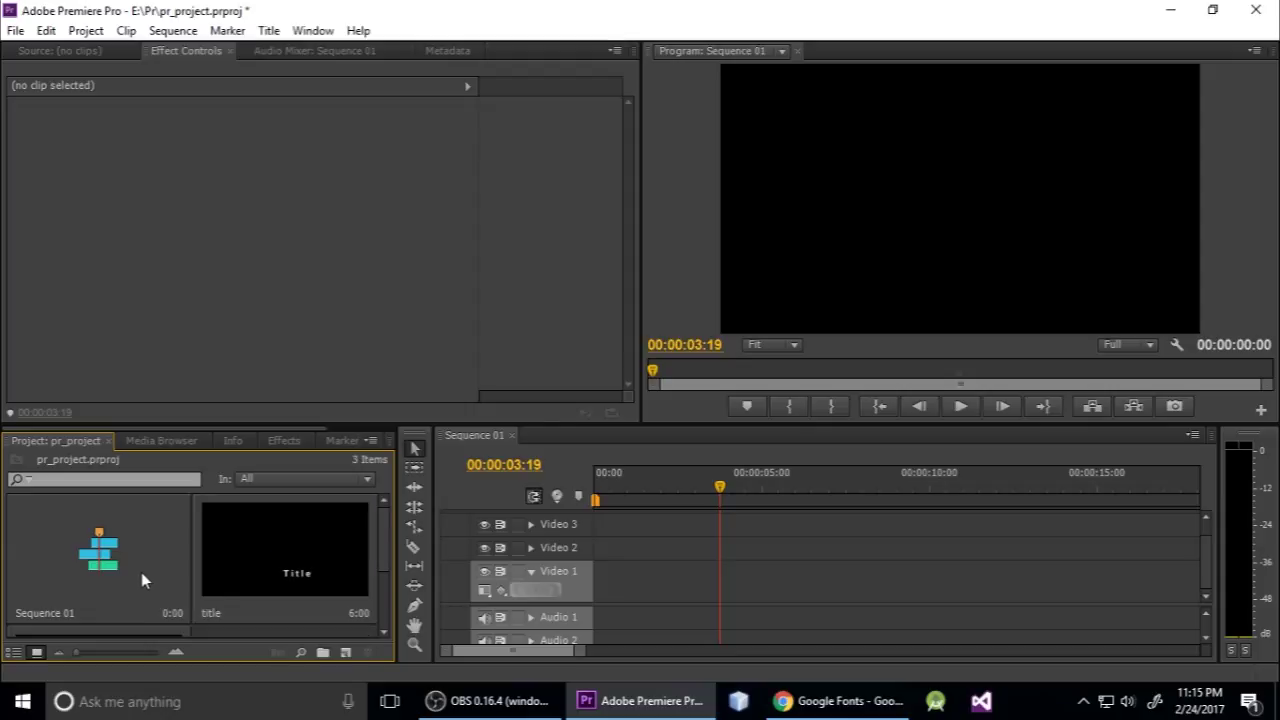
left_click(342, 551)
key("Delete")
left_click(282, 545)
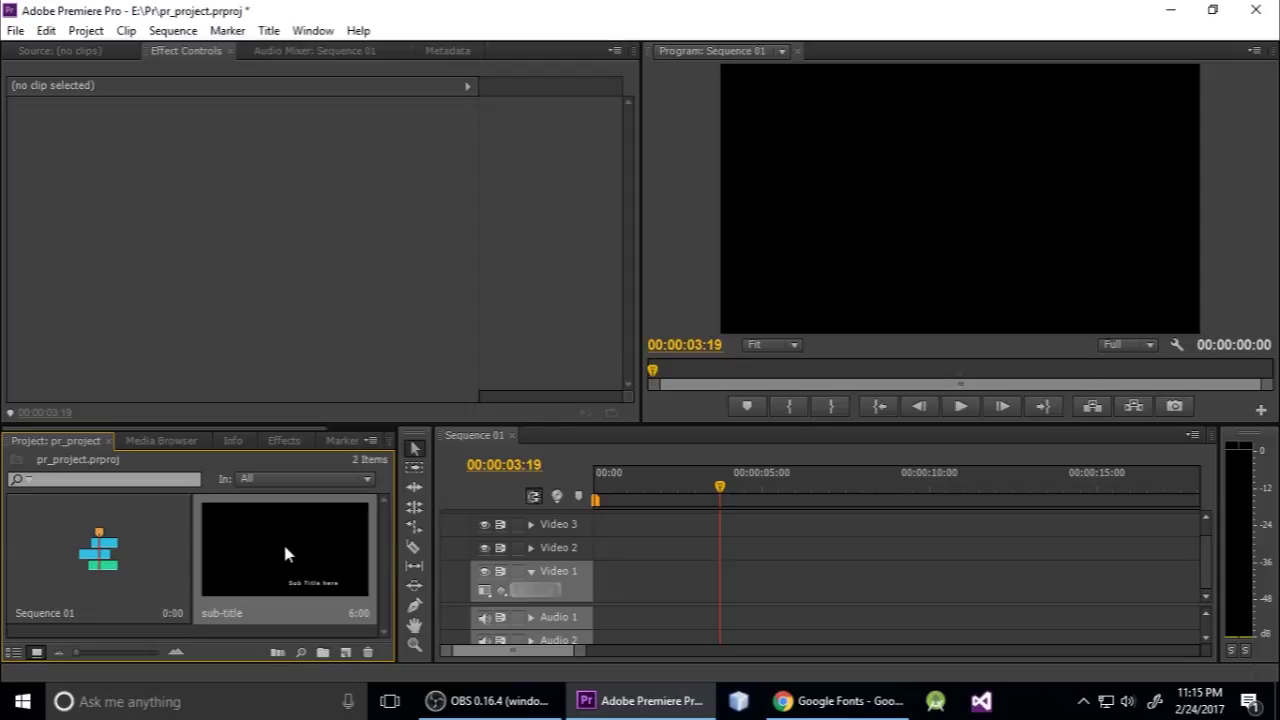
key("Delete")
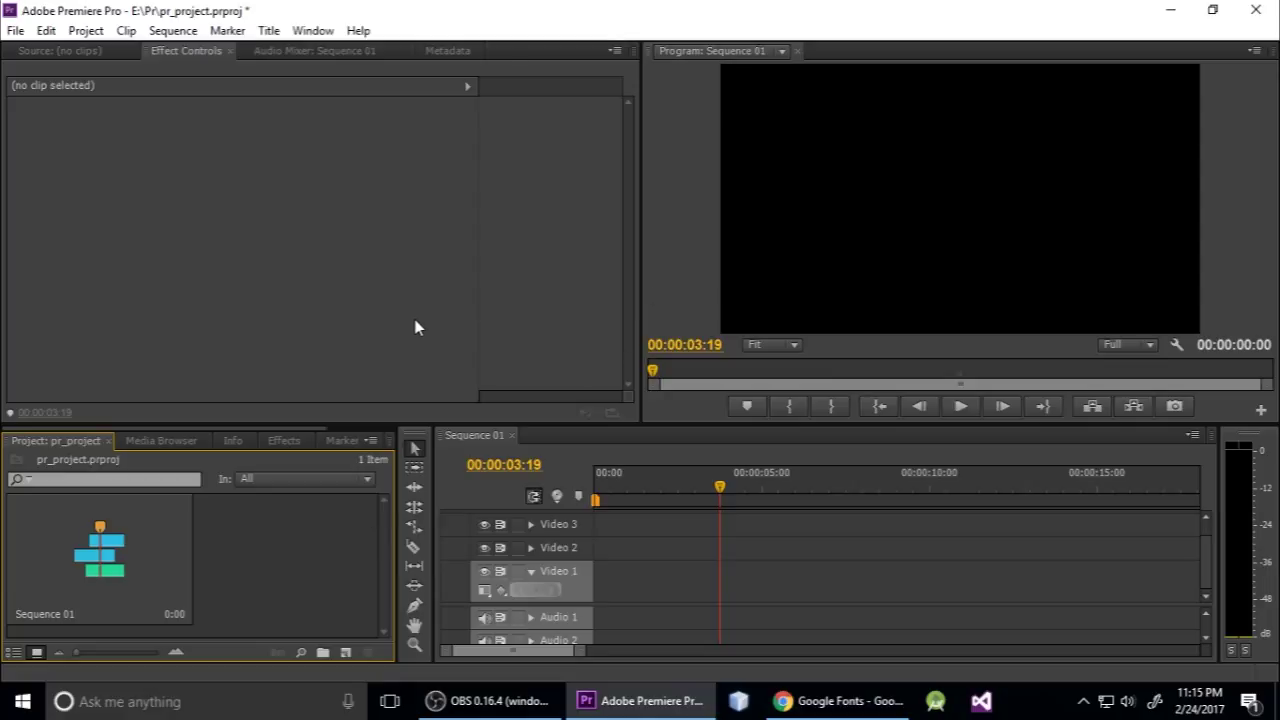
left_click(470, 437)
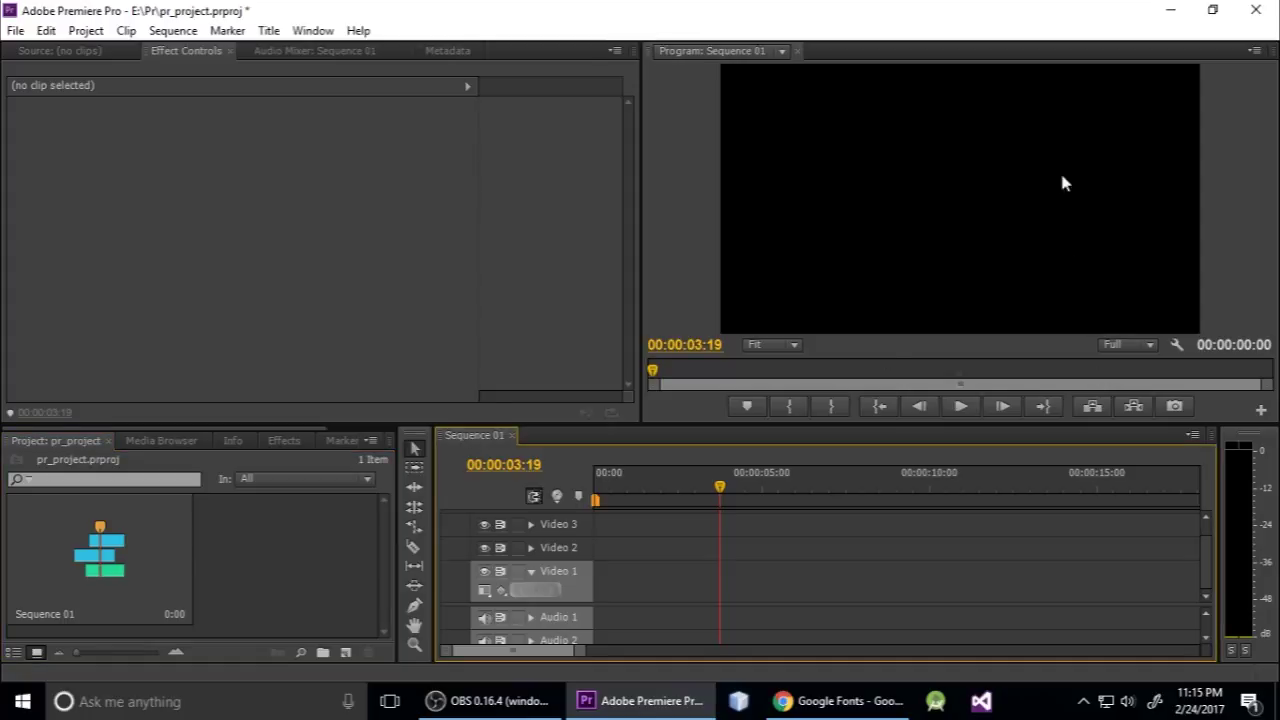
left_click(1170, 9)
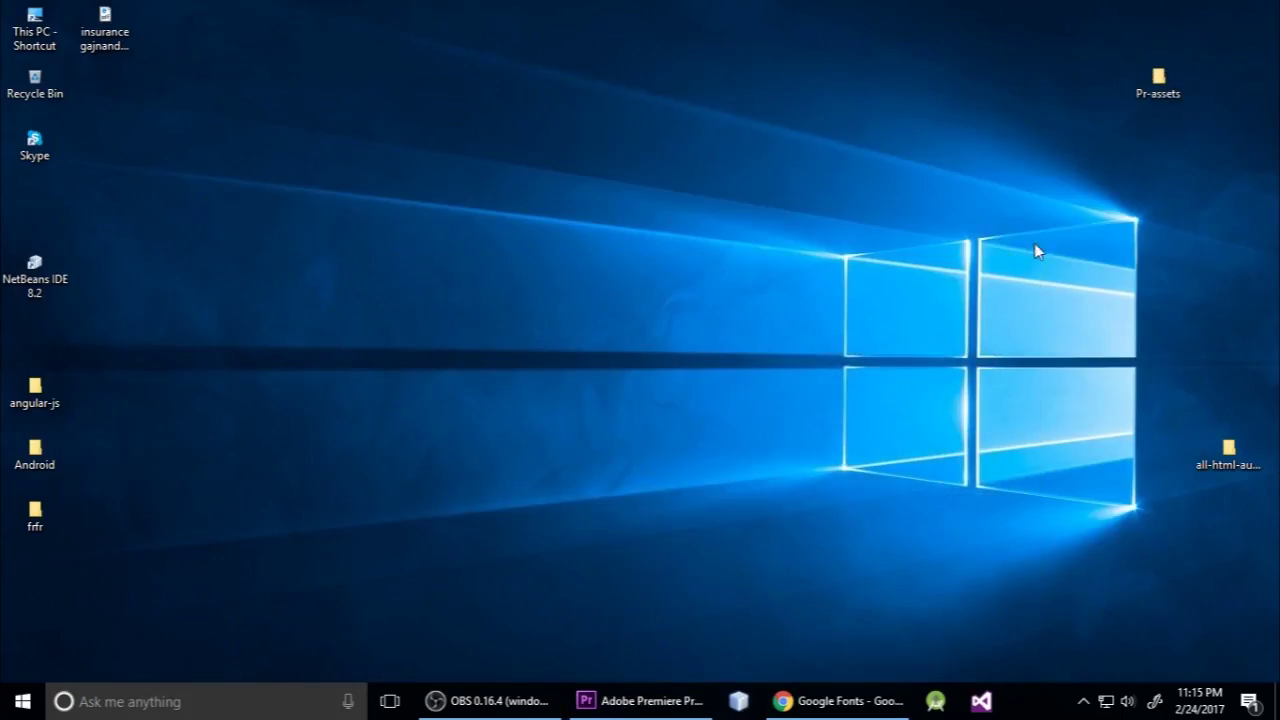
Step: Drag Sequence 01.mp4 from the desktop's Pr-assets folder into Premiere's Project panel
double_click(1159, 84)
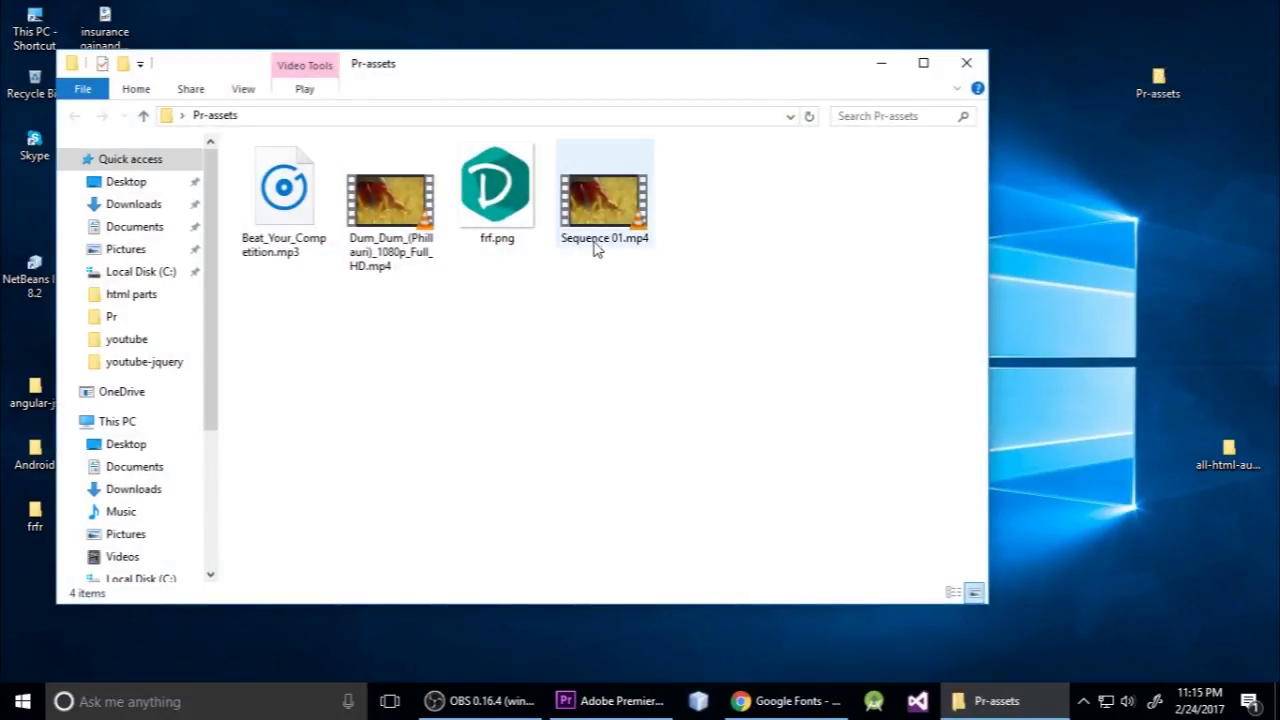
left_click(596, 212)
left_click_drag(596, 212, 158, 604)
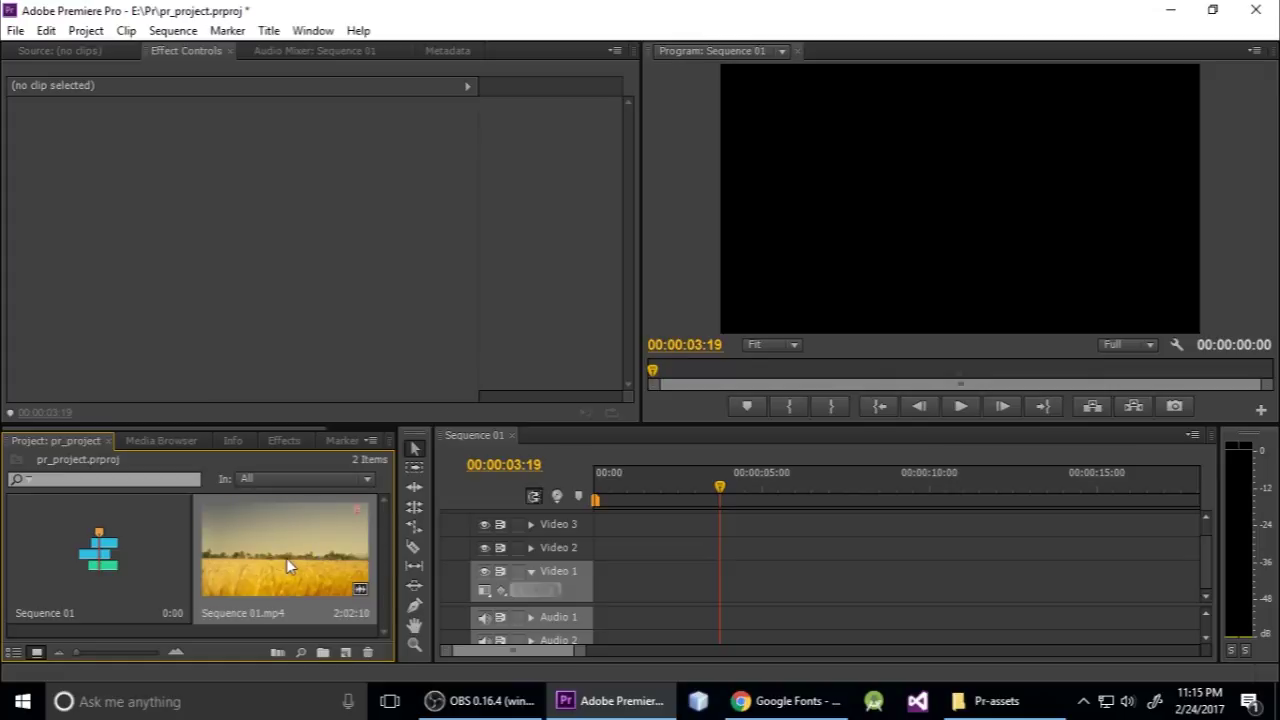
Step: Load Sequence 01.mp4 in the Source monitor and set its In point at 00:00:00:09
double_click(286, 562)
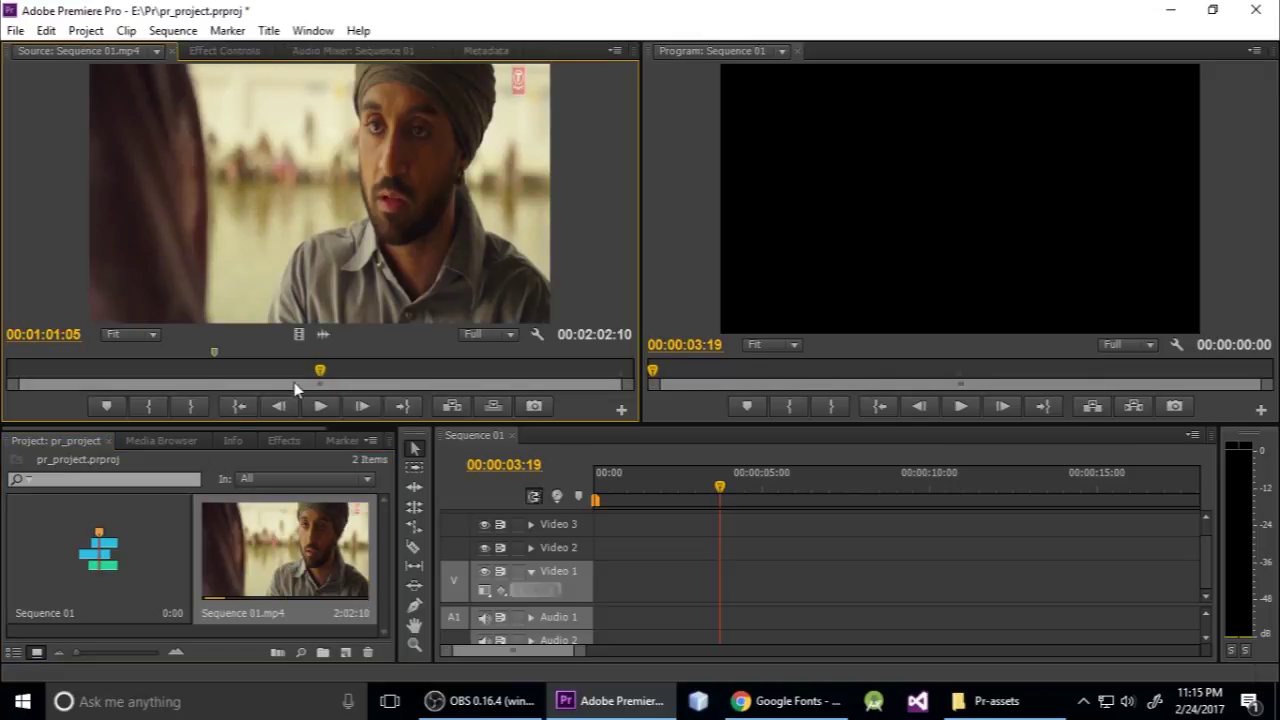
left_click_drag(320, 371, 5, 408)
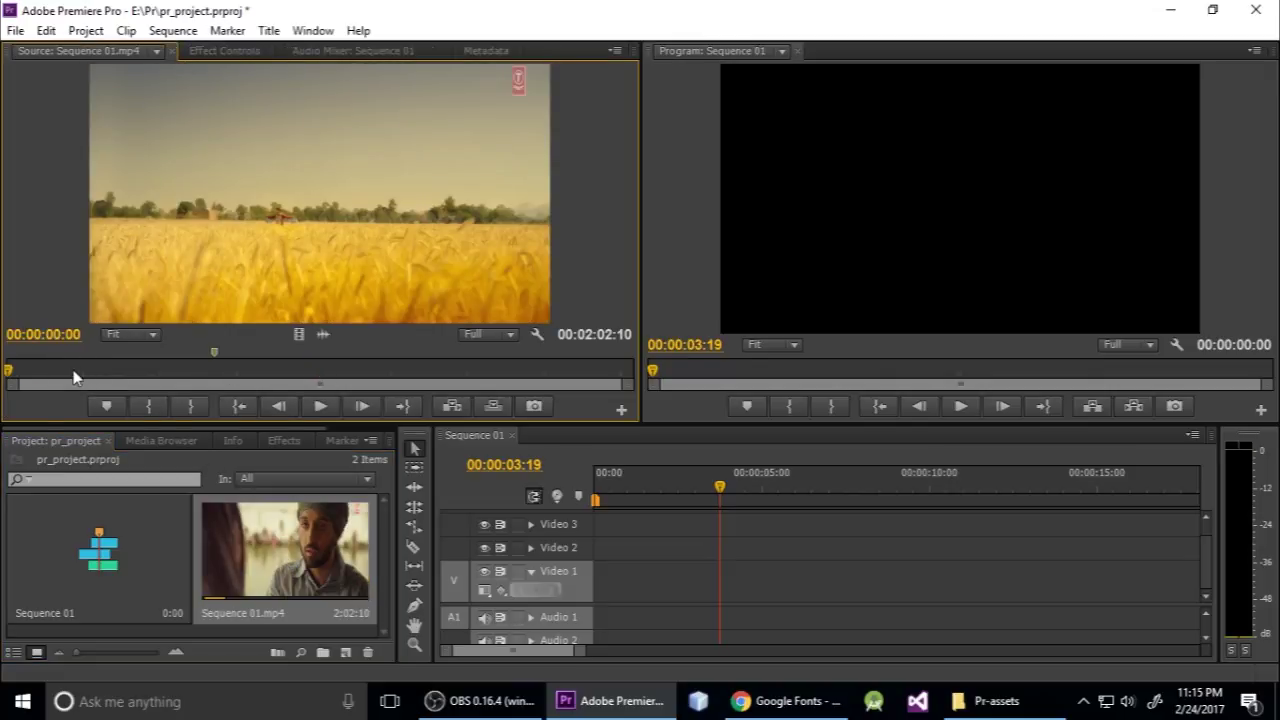
left_click(324, 410)
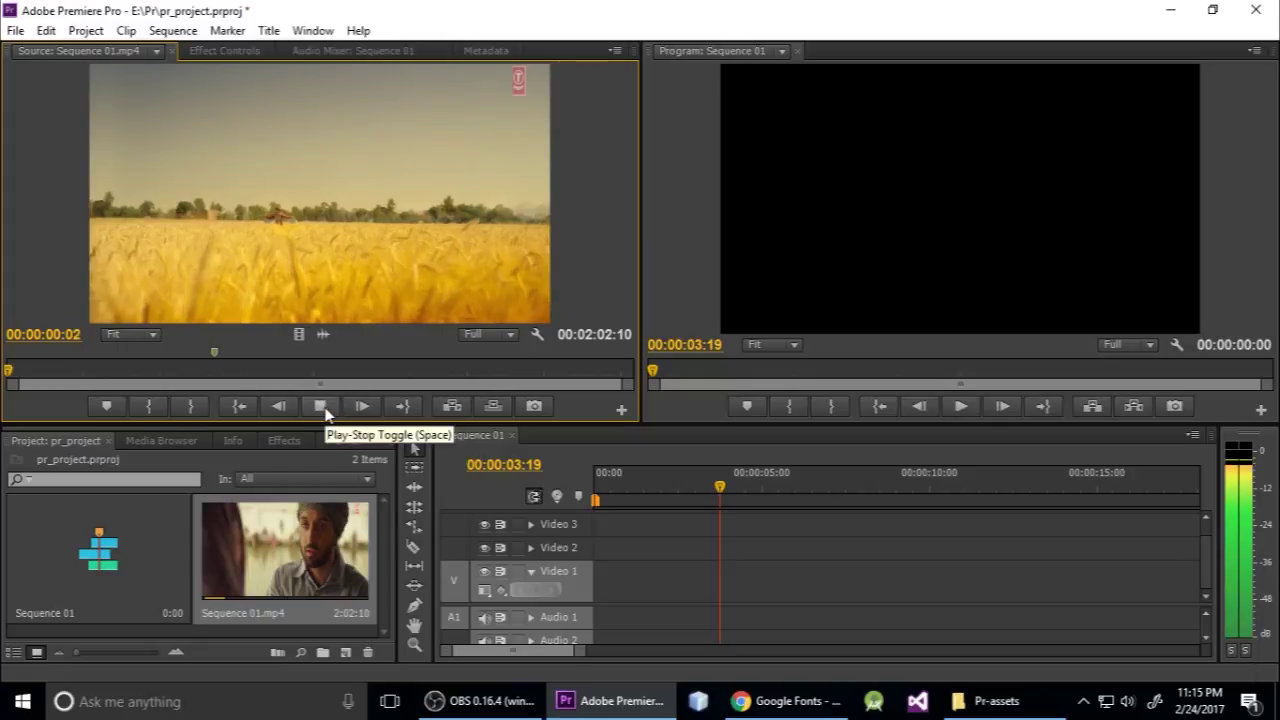
left_click(321, 410)
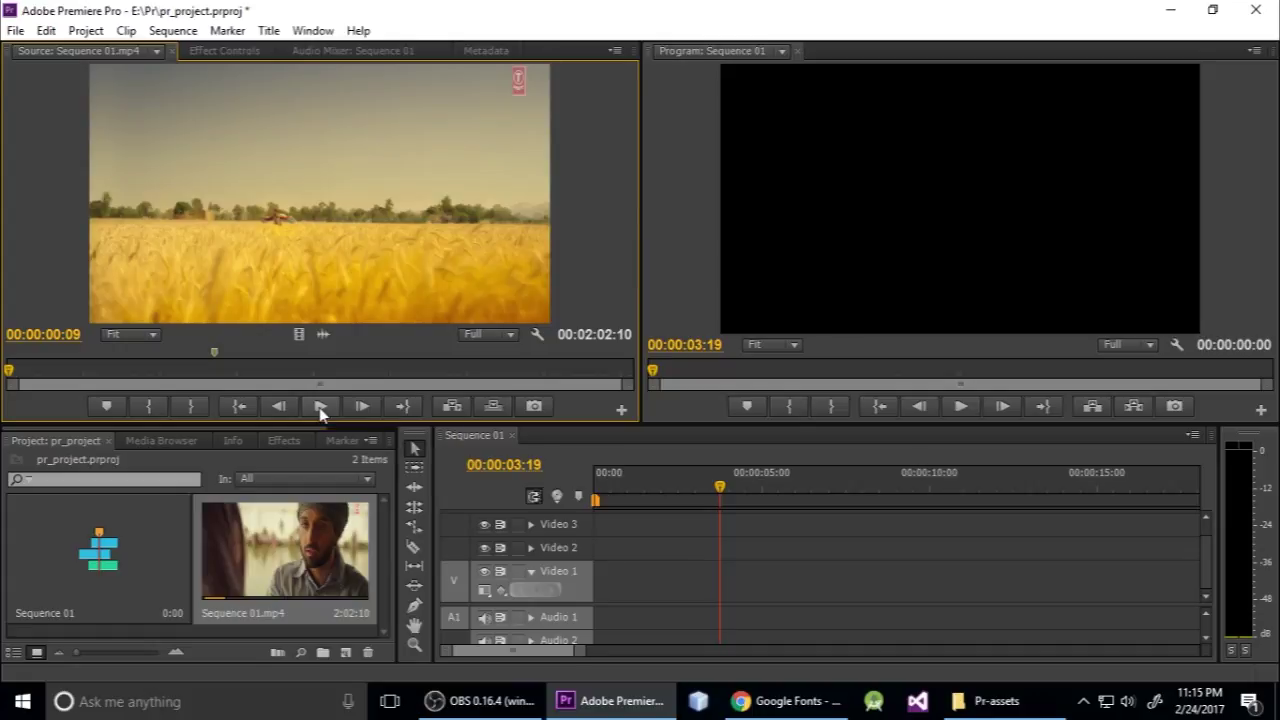
key("i")
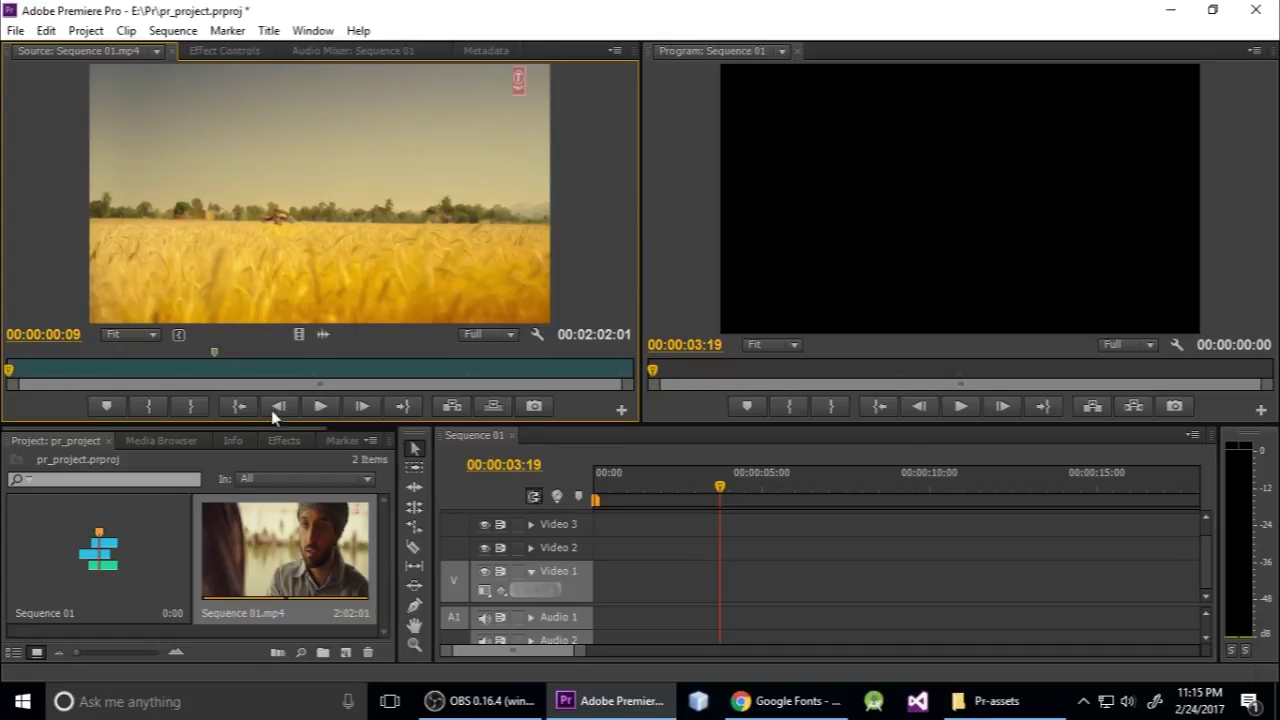
Step: Set the Out point for a 00:00:10:12 section and drop it onto the Sequence 01 timeline
left_click(320, 407)
left_click(320, 407)
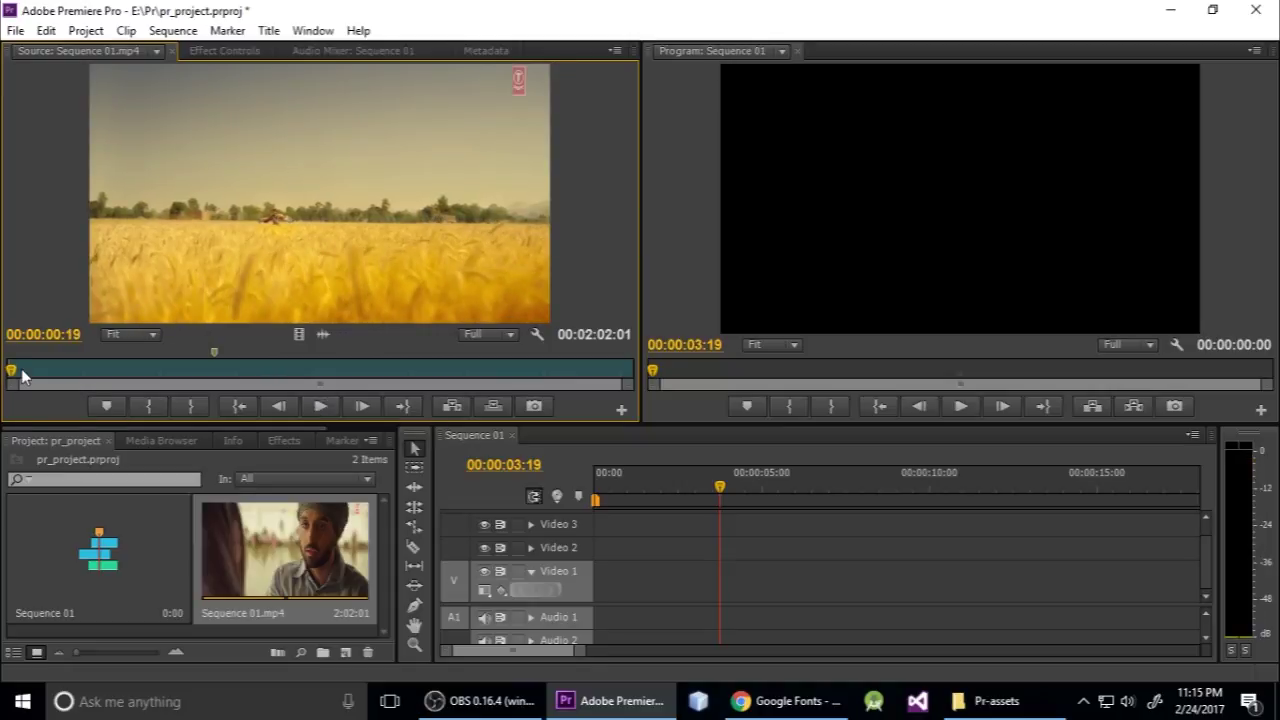
left_click_drag(11, 370, 45, 392)
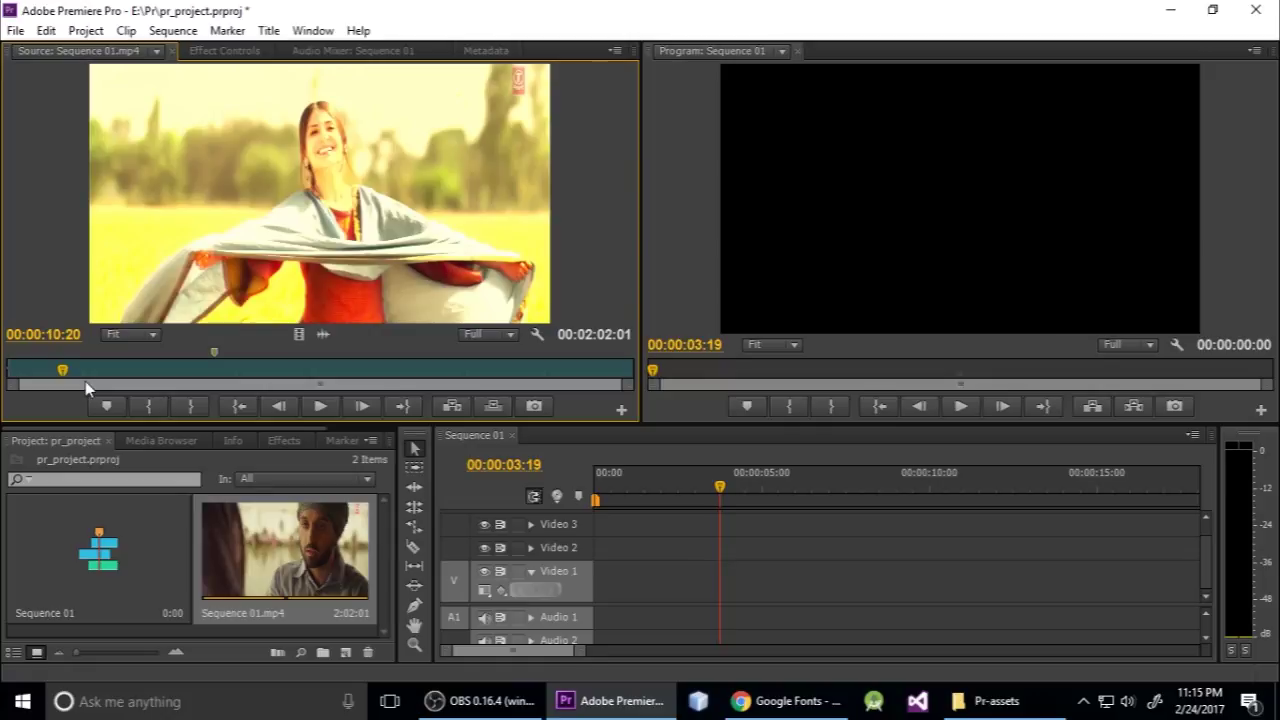
key("o")
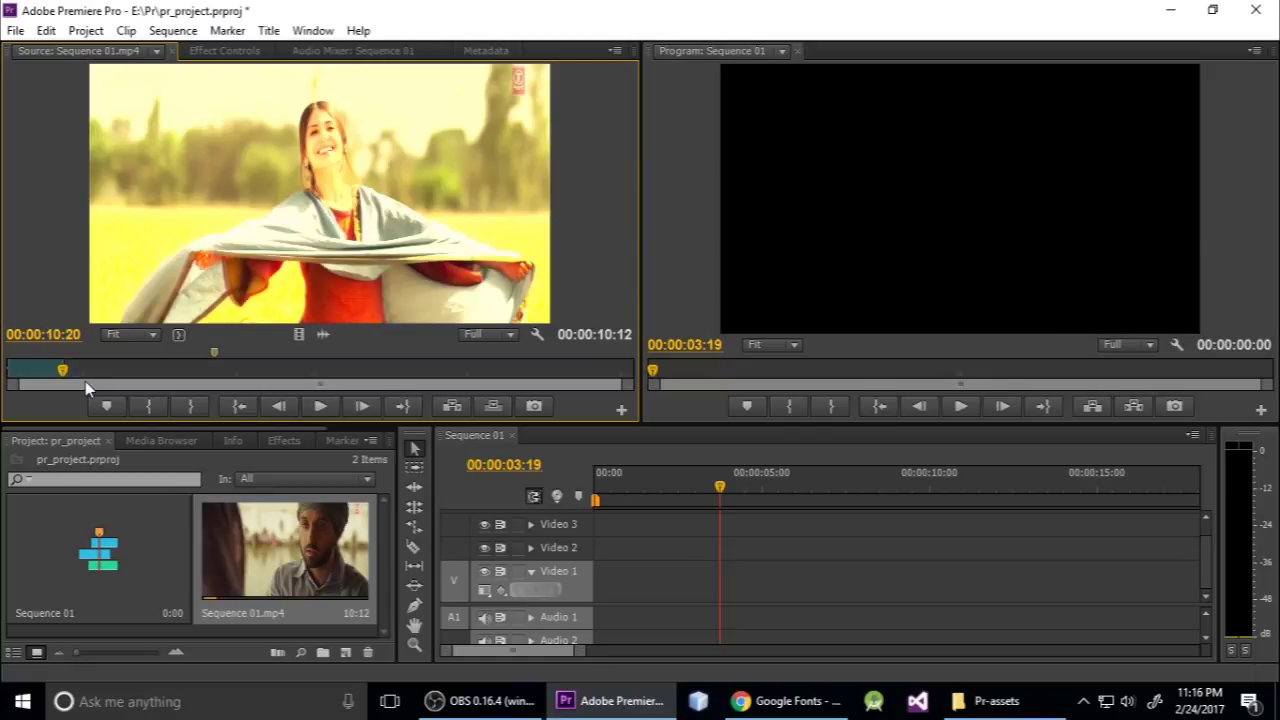
left_click_drag(63, 374, 21, 372)
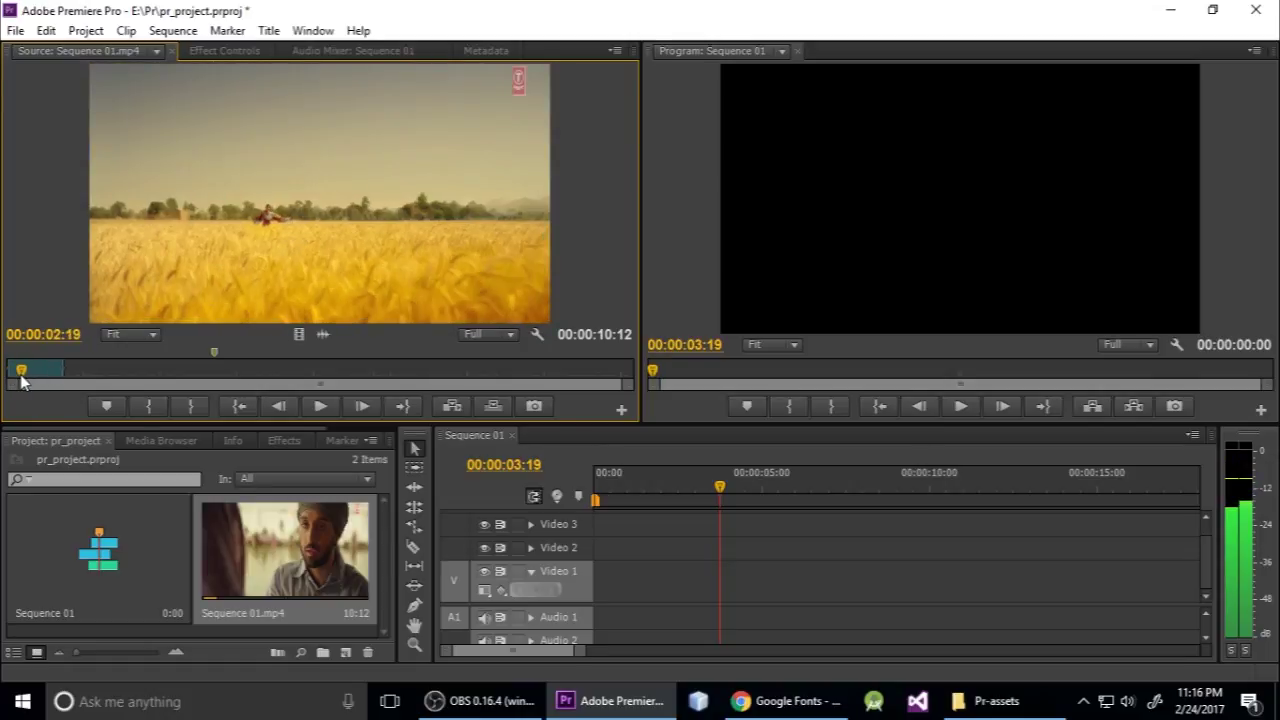
left_click_drag(274, 176, 586, 567)
left_click(531, 571)
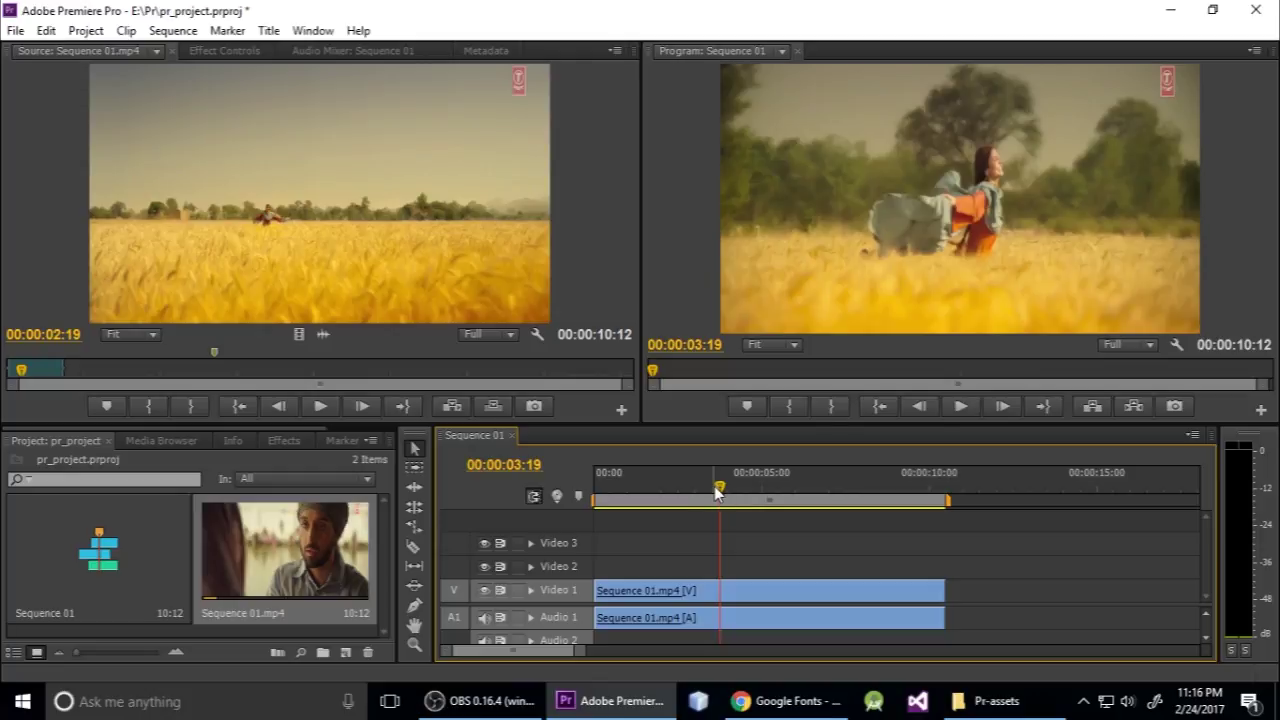
left_click_drag(722, 492, 596, 490)
left_click(960, 406)
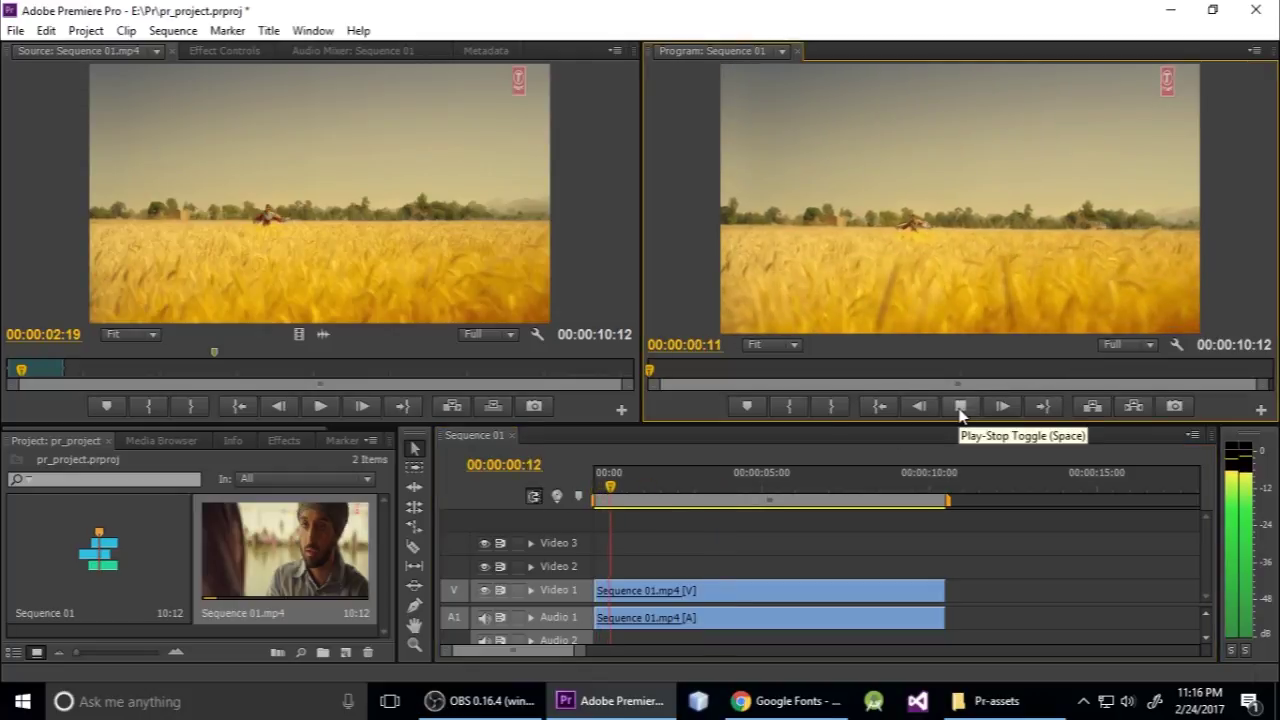
left_click(960, 406)
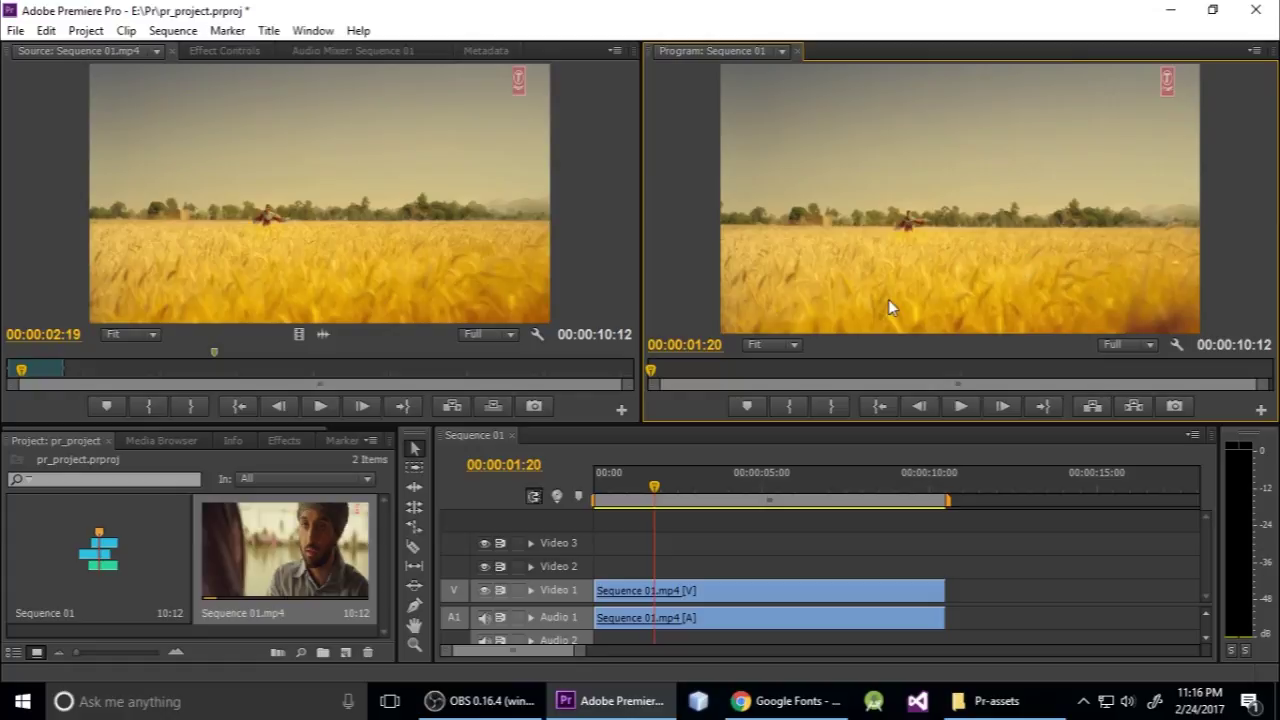
Step: Create a 1920x1080, 25fps Default Still title named 'Title' and open the Title designer
left_click(269, 30)
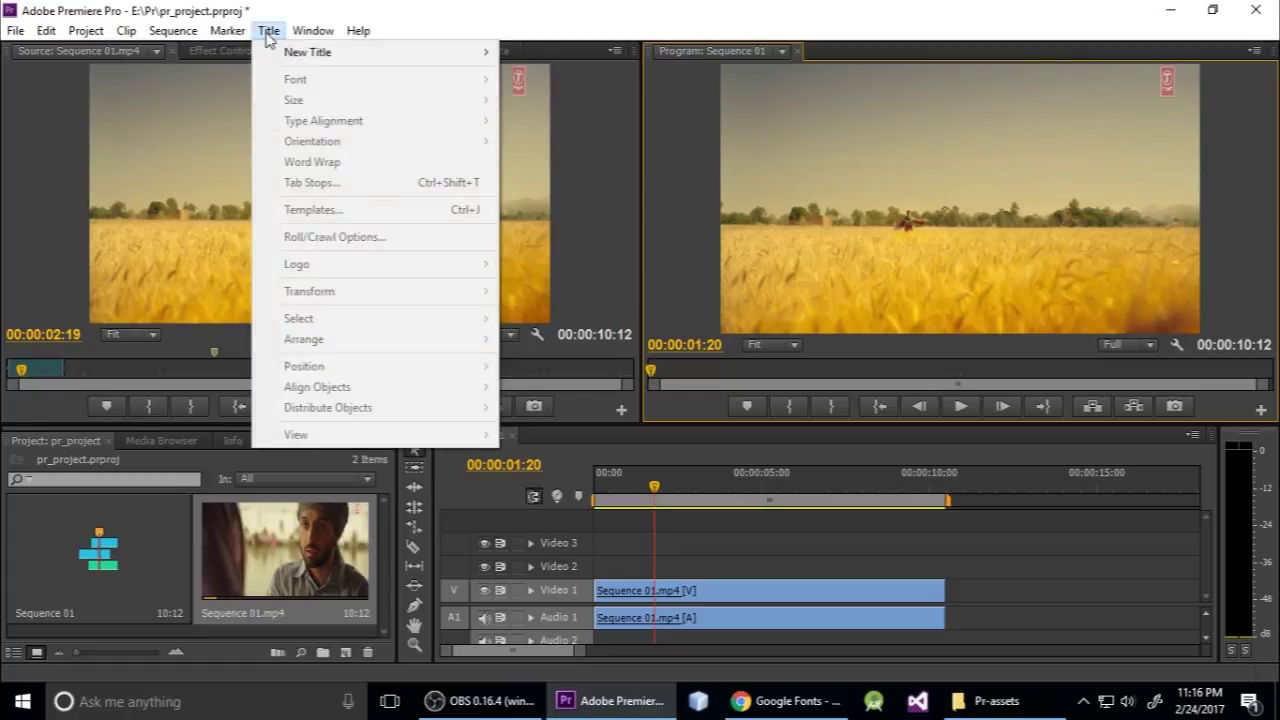
mouse_move(285, 58)
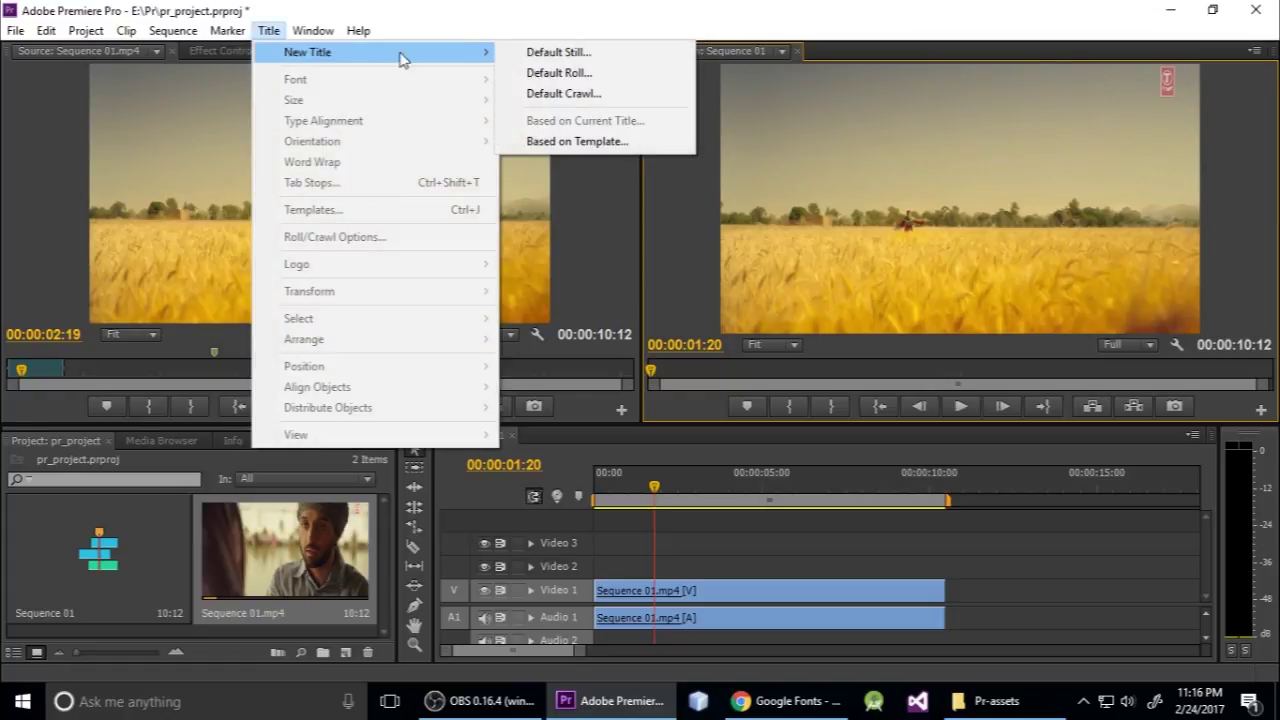
left_click(591, 55)
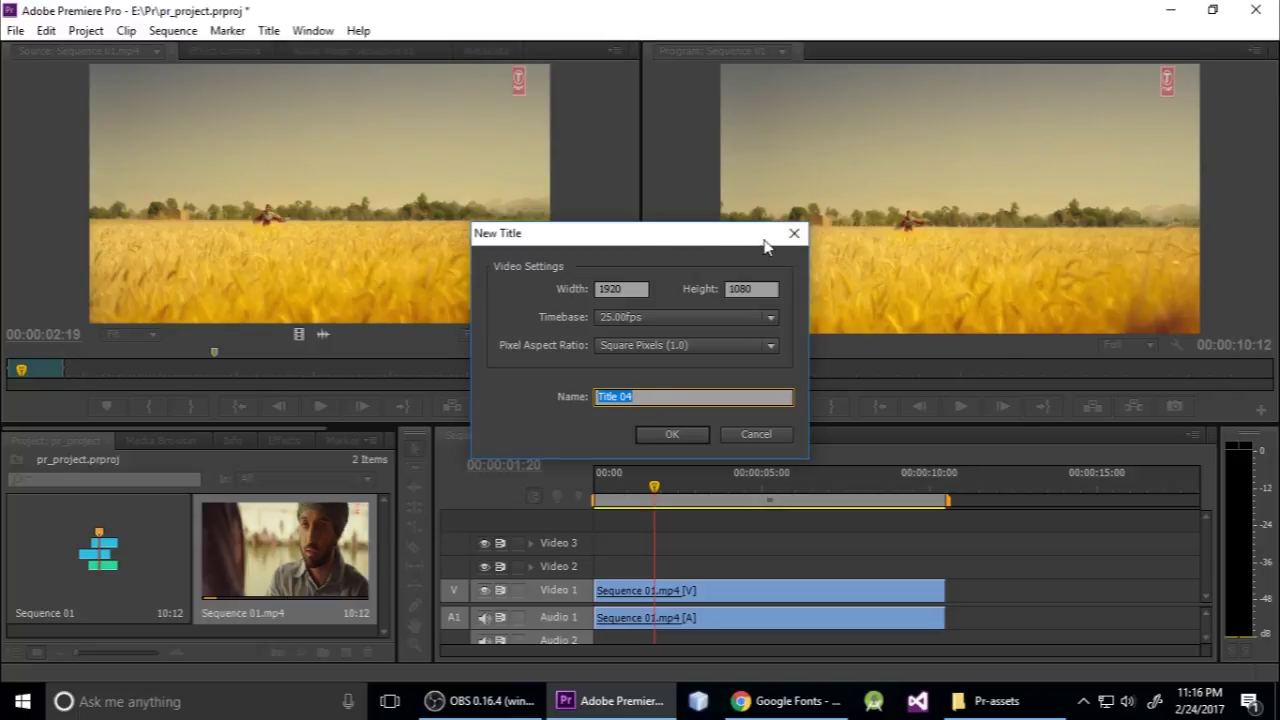
left_click(794, 233)
key("ctrl+t")
type("Title")
key("Return")
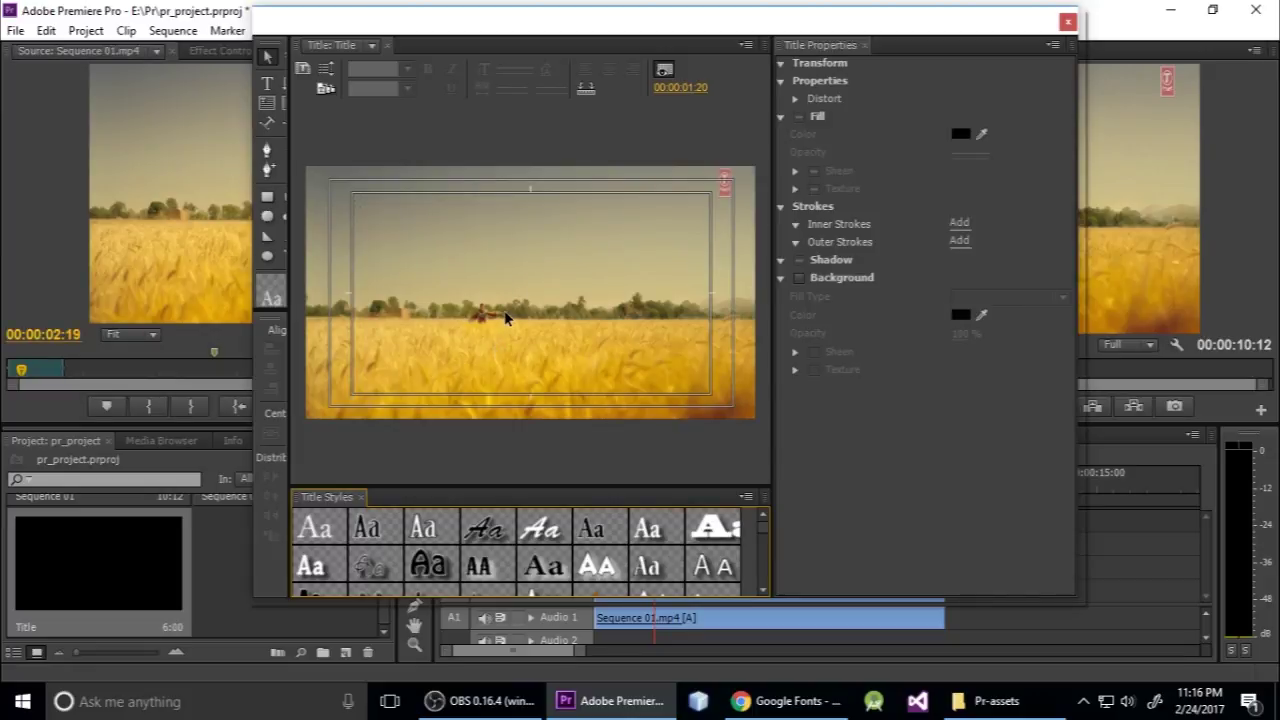
Step: Add a text box with the title word on the frame and enlarge its font size
left_click(267, 86)
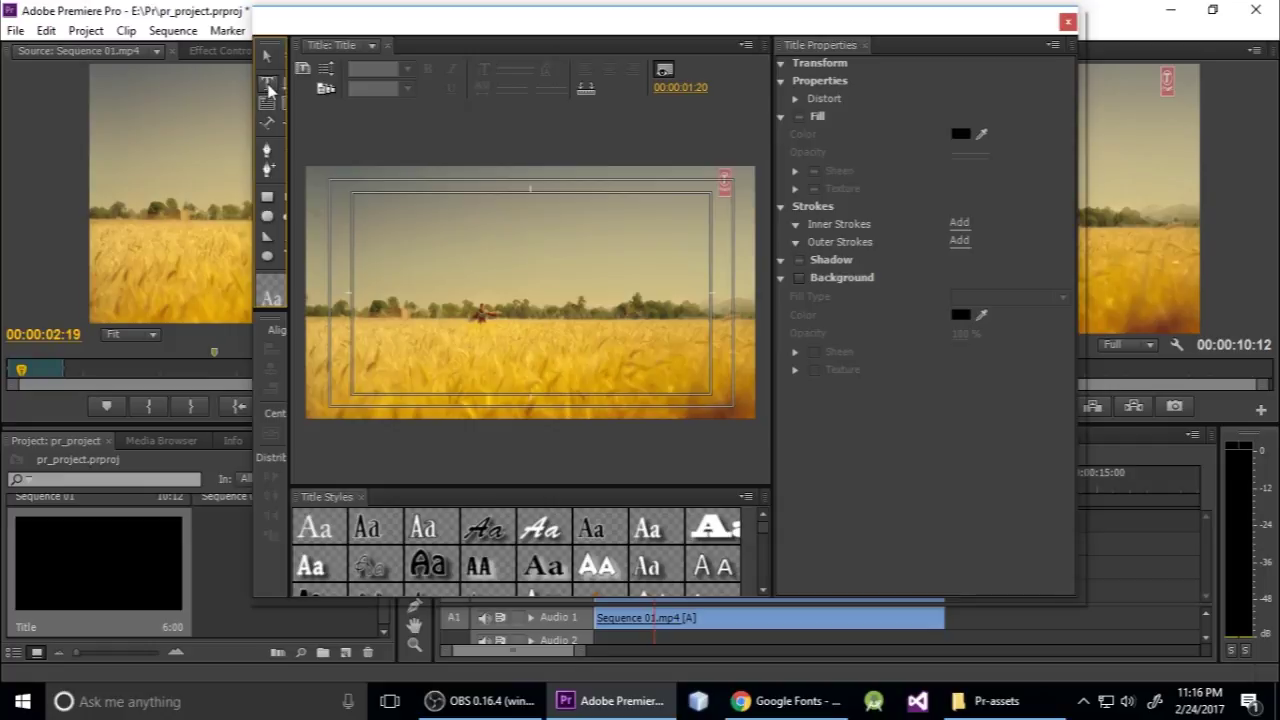
left_click(446, 302)
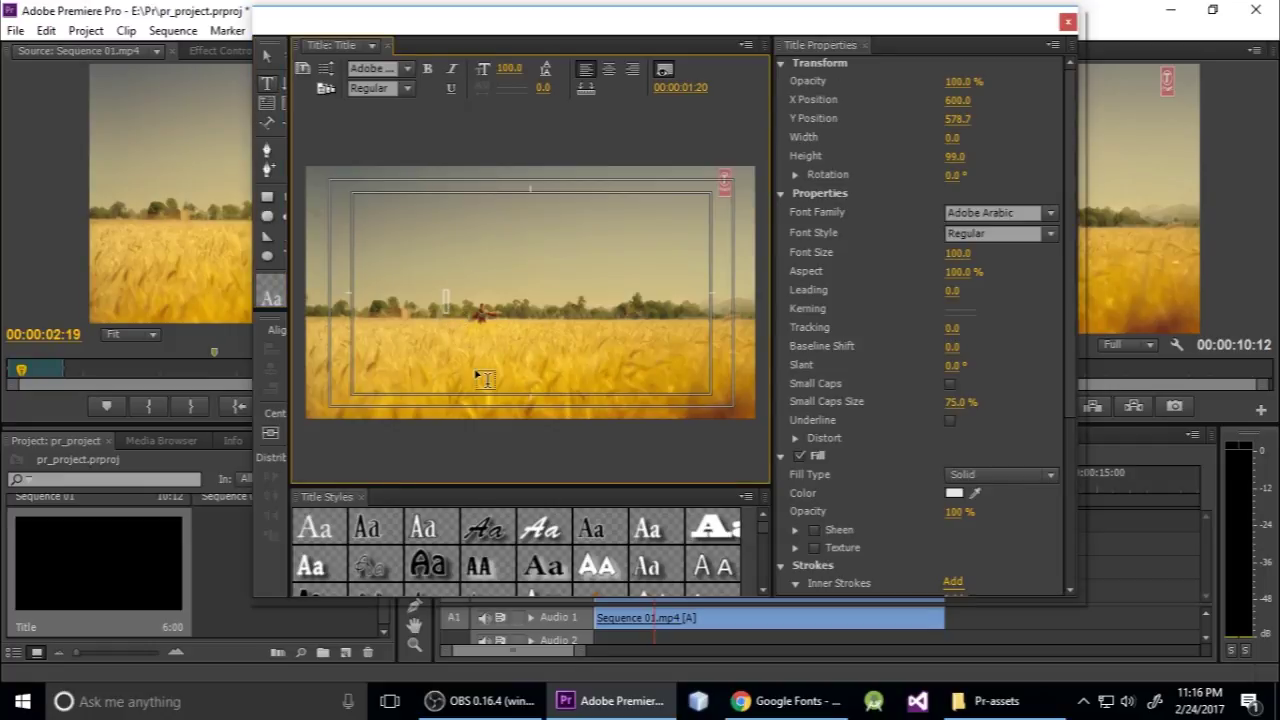
type("Title")
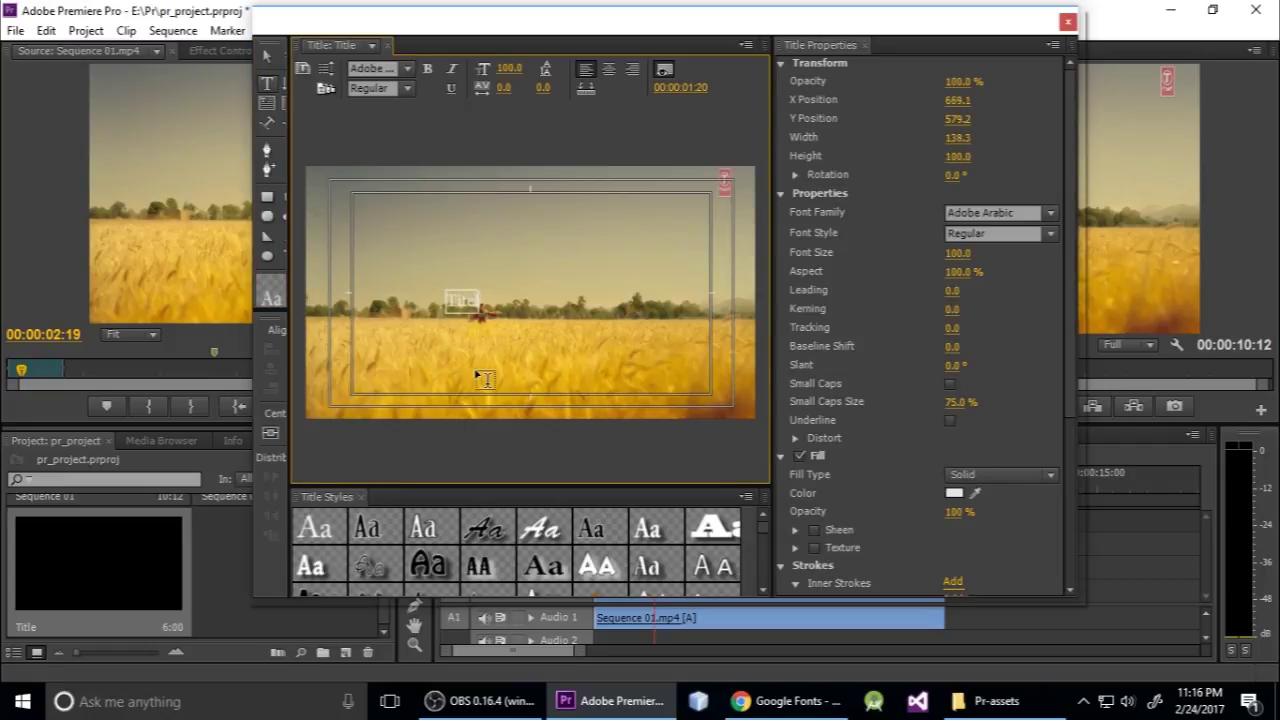
double_click(468, 301)
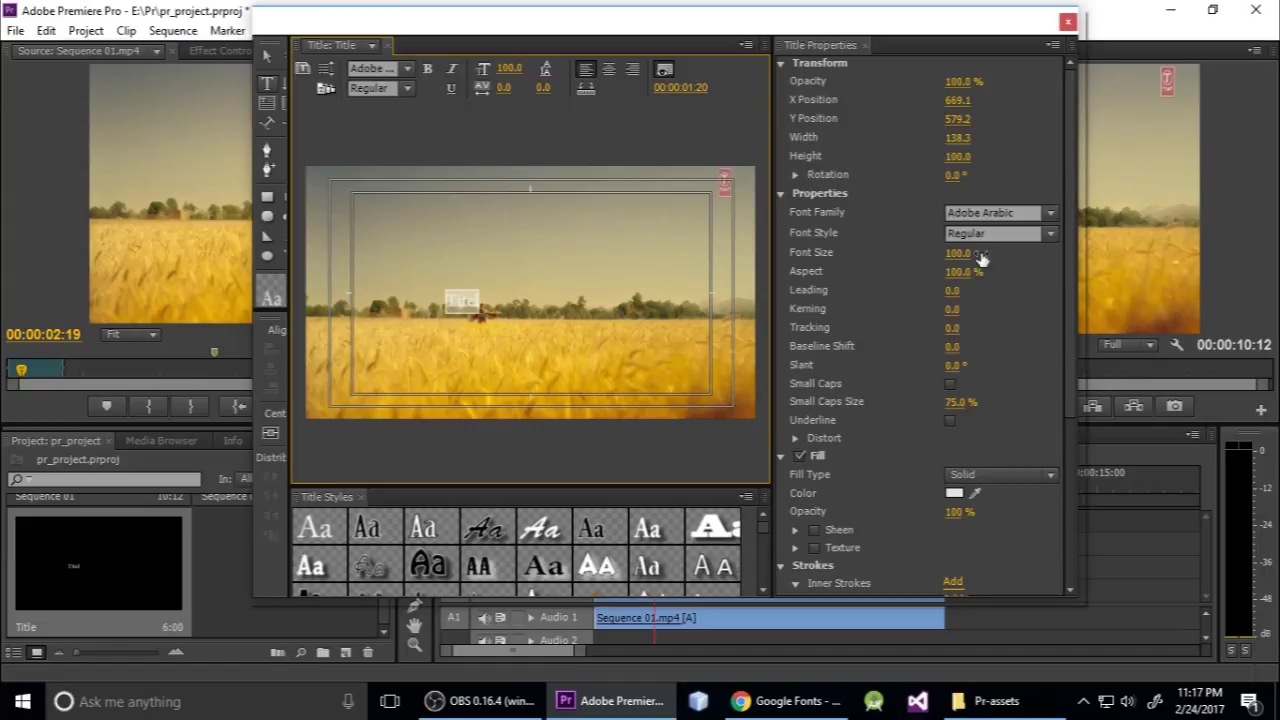
left_click_drag(957, 253, 1040, 253)
Step: Set the title text's font to Roboto Bold, replacing the briefly tried Bodoni MT
left_click(1018, 213)
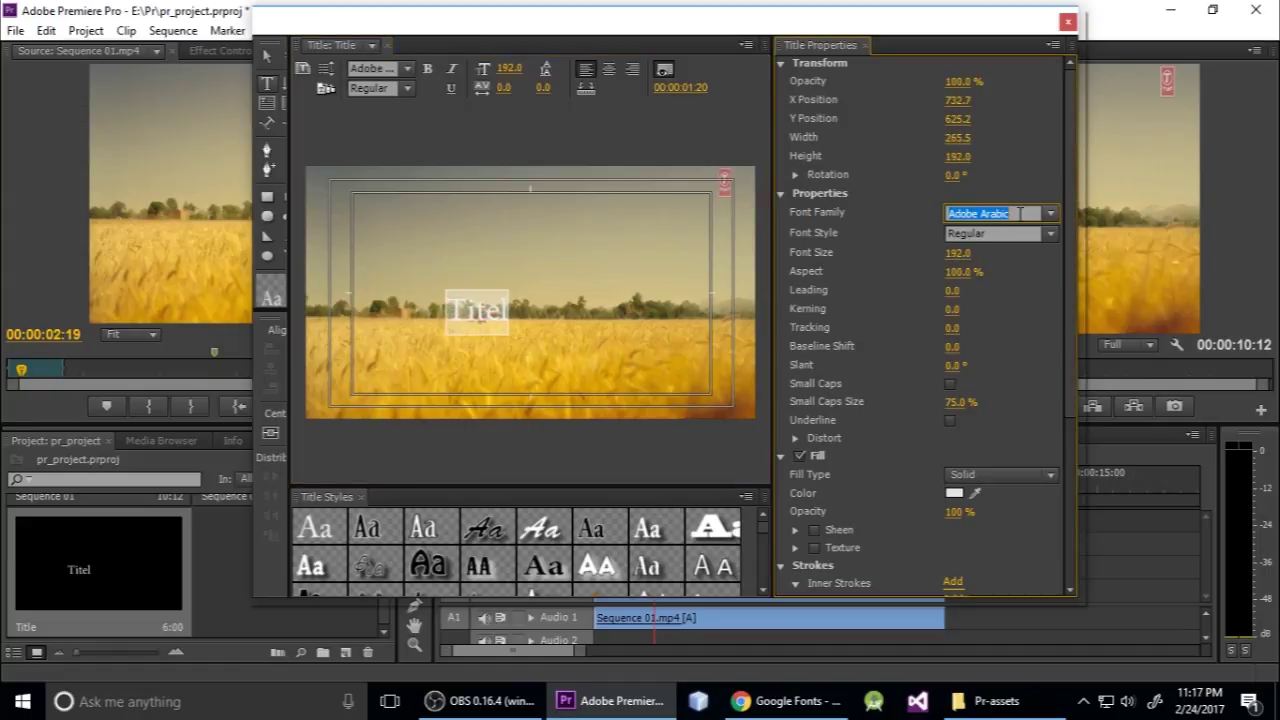
type("Bodoni MT")
key("Return")
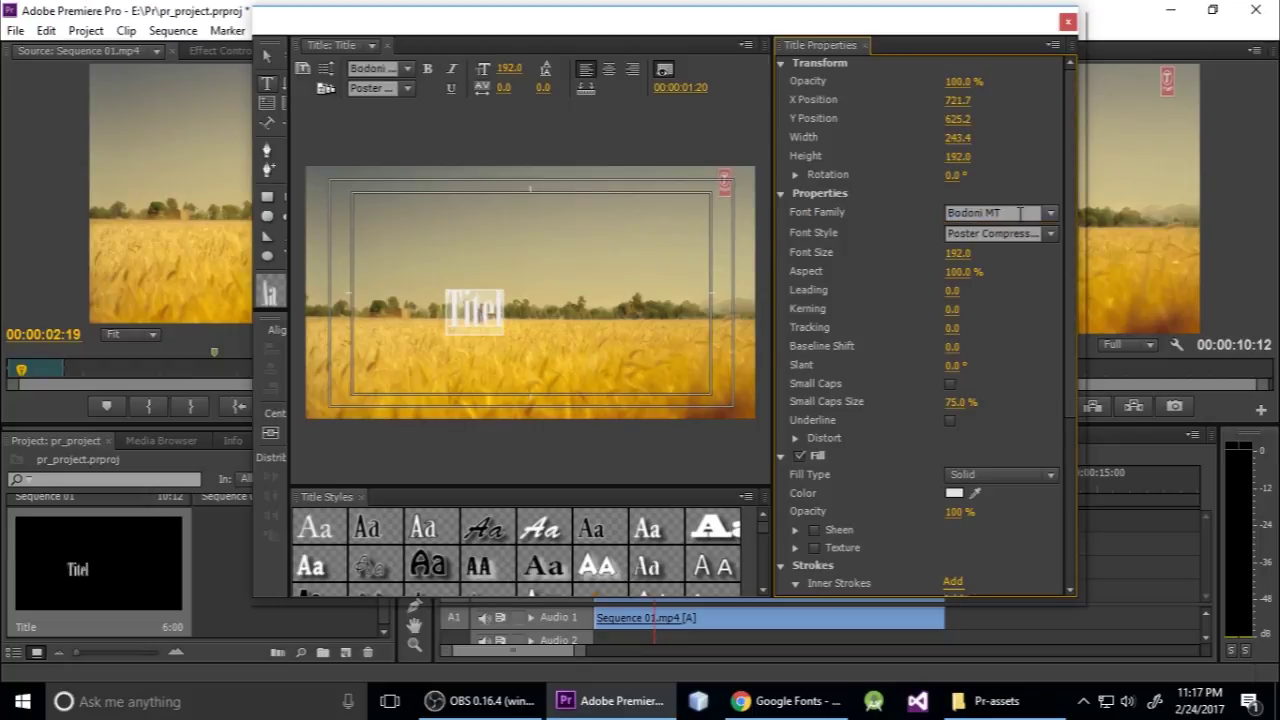
left_click(1024, 214)
type("Roboto")
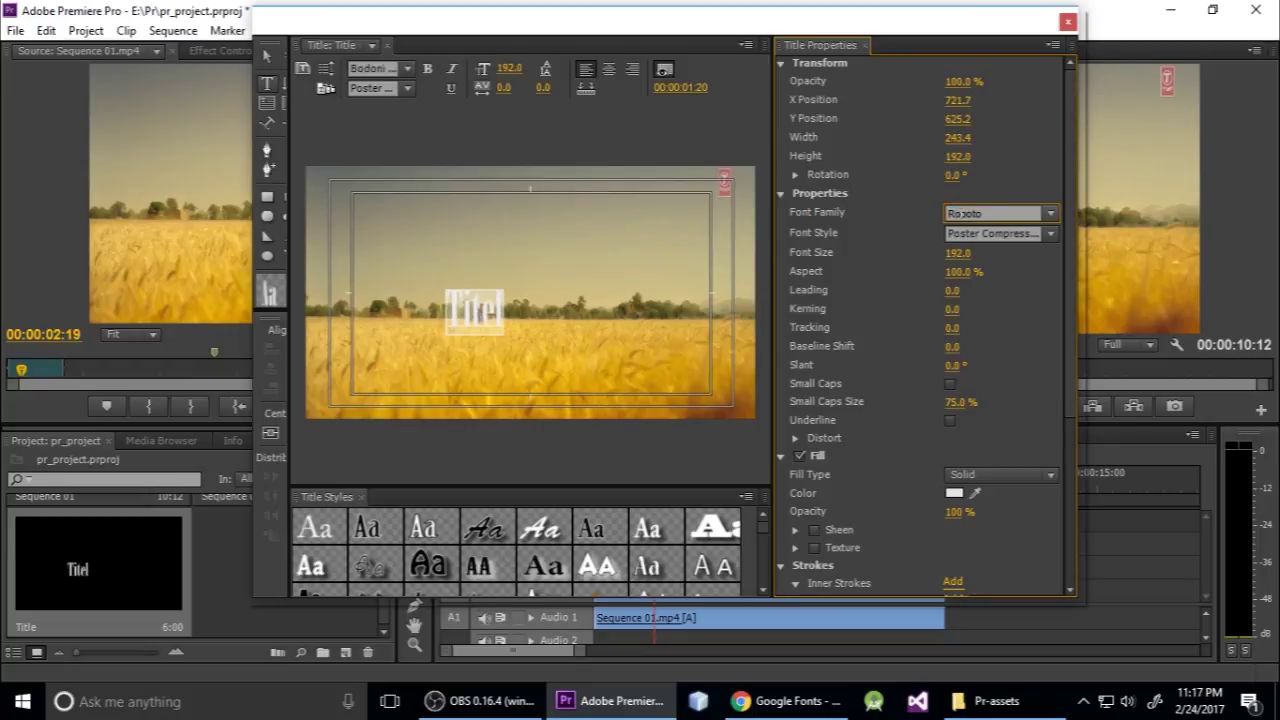
key("Return")
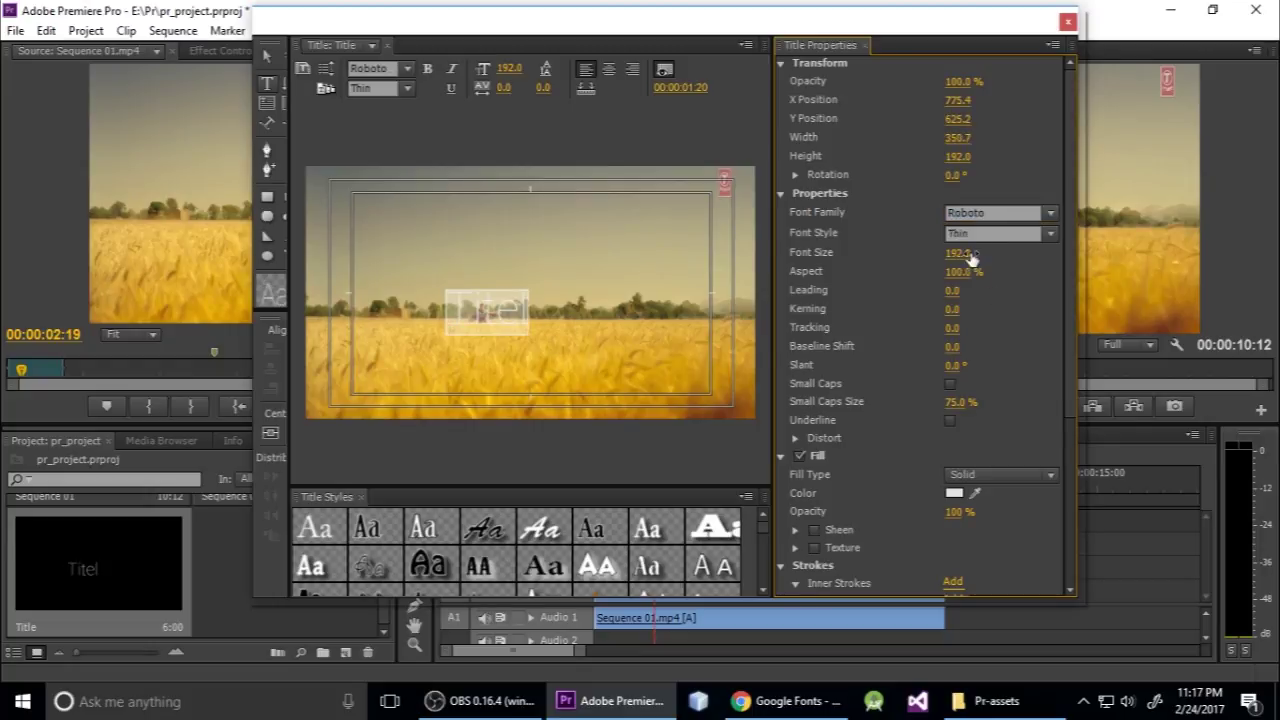
left_click(1050, 235)
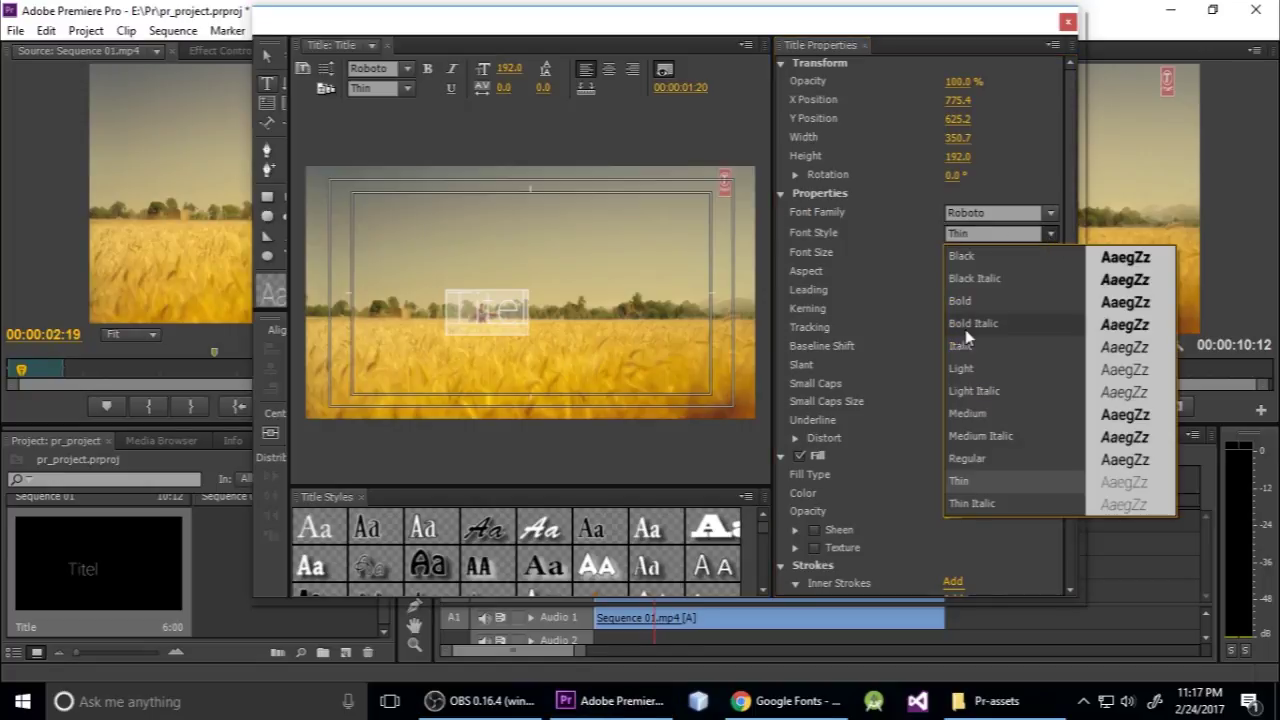
left_click(963, 302)
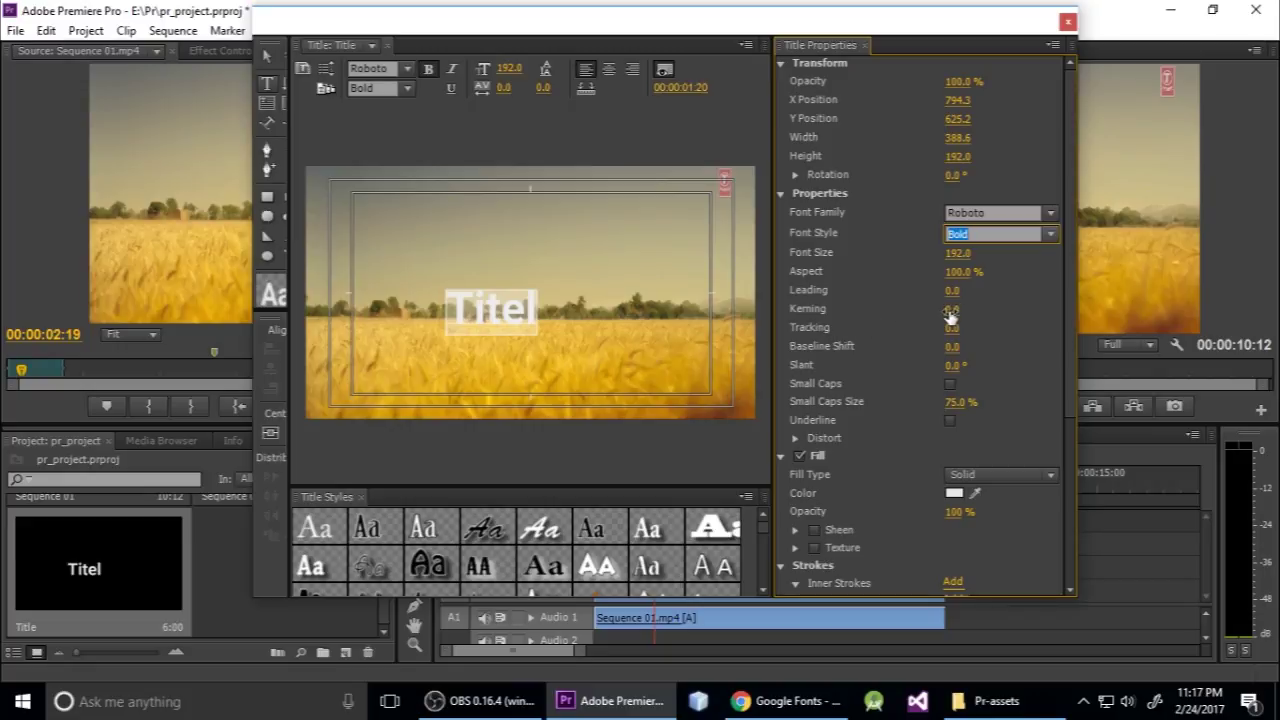
Step: Widen the title's kerning to 29 and enter 178 as its font size
left_click_drag(953, 311, 986, 311)
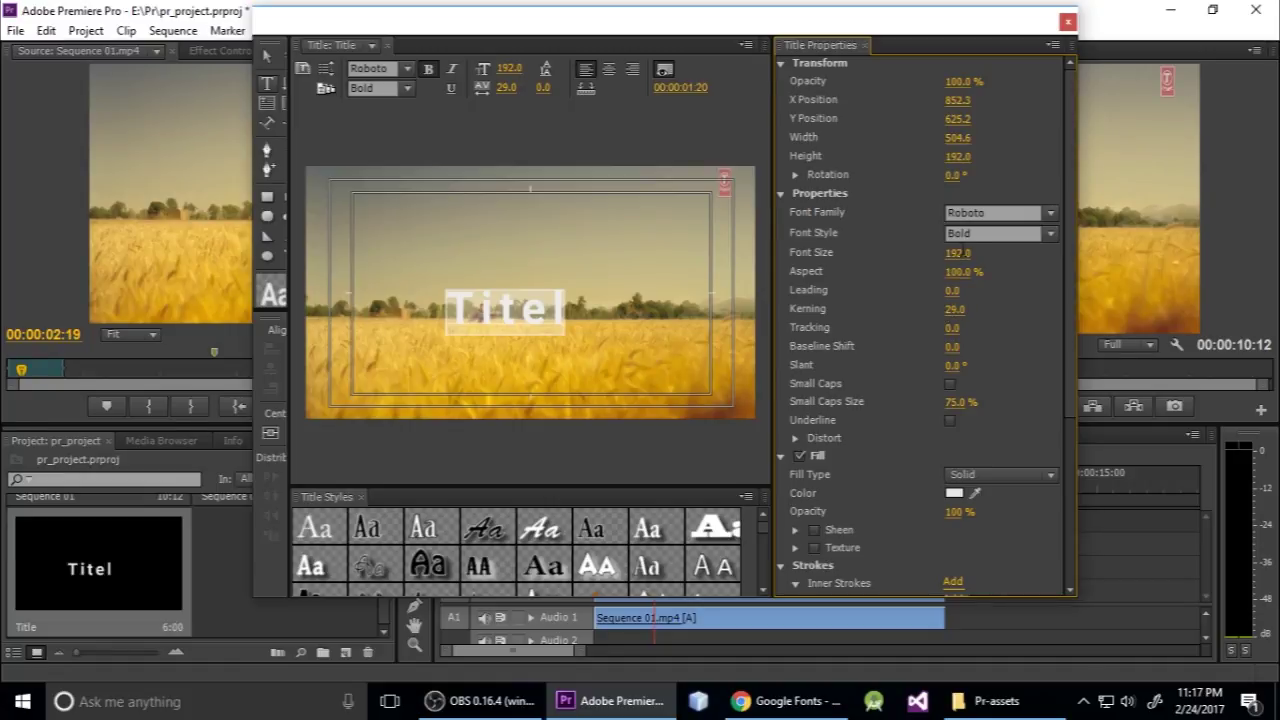
left_click(952, 256)
left_click(925, 272)
left_click(955, 254)
left_click(957, 252)
type("178")
key("Return")
Step: Move the Titel text down into the lower part of the frame
left_click(621, 306)
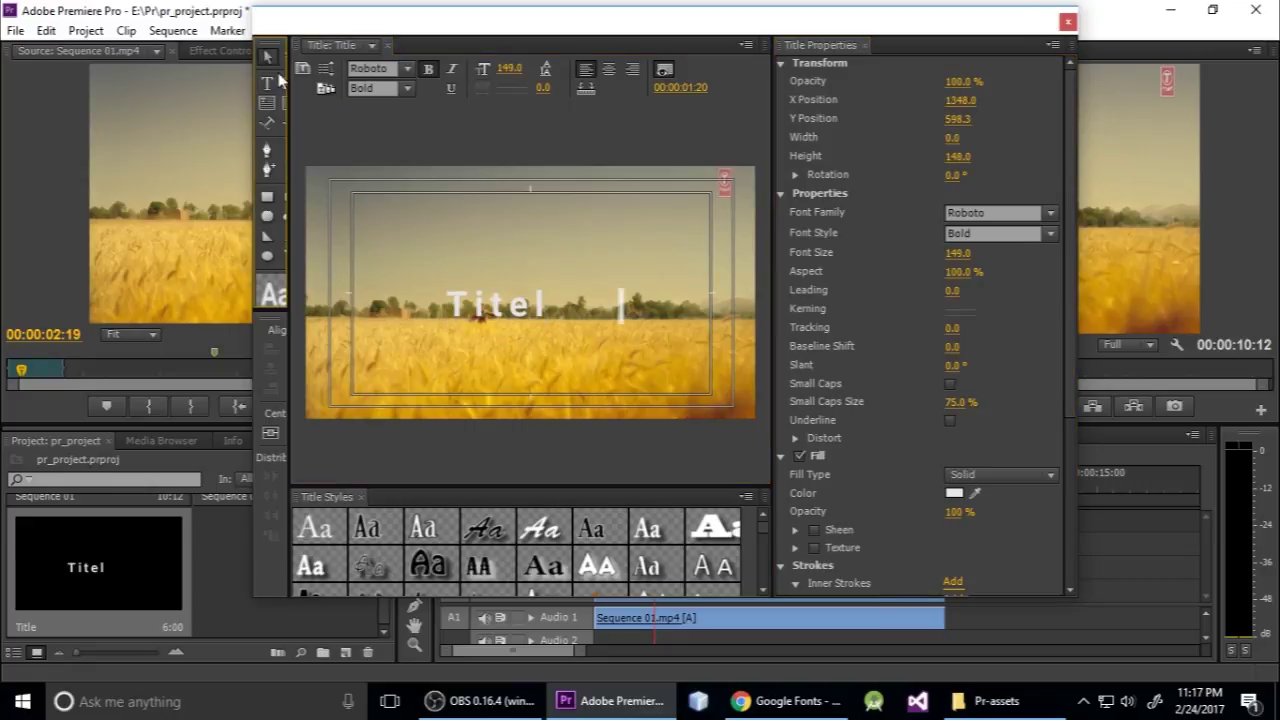
left_click(267, 56)
left_click_drag(496, 304, 580, 352)
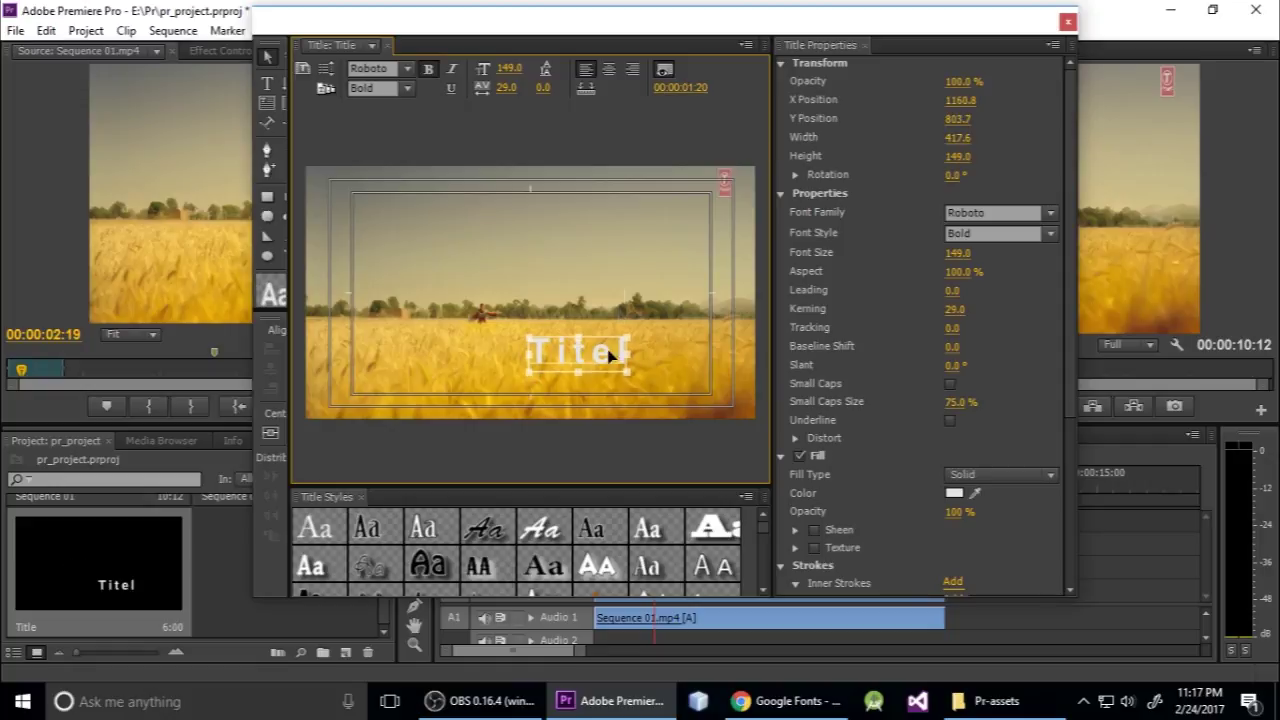
left_click(646, 339)
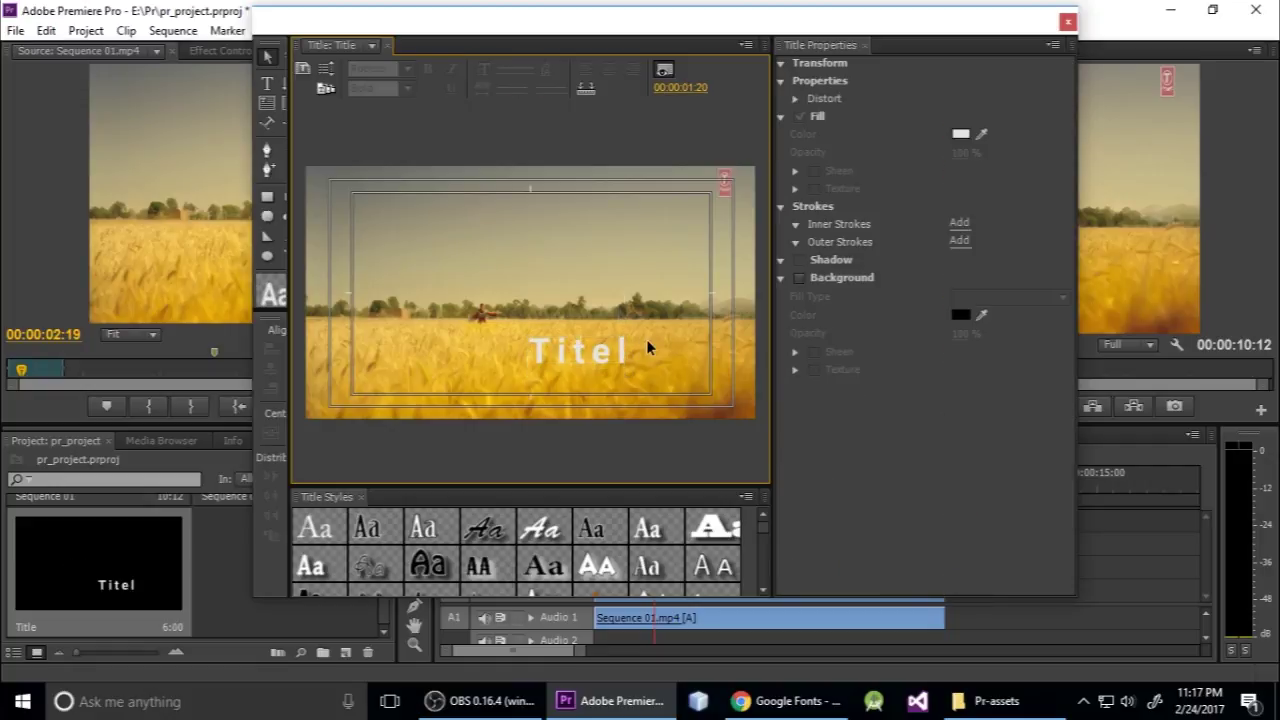
Step: Add a new text line reading 'Sub title here', fixing a typo
left_click(268, 85)
left_click(560, 402)
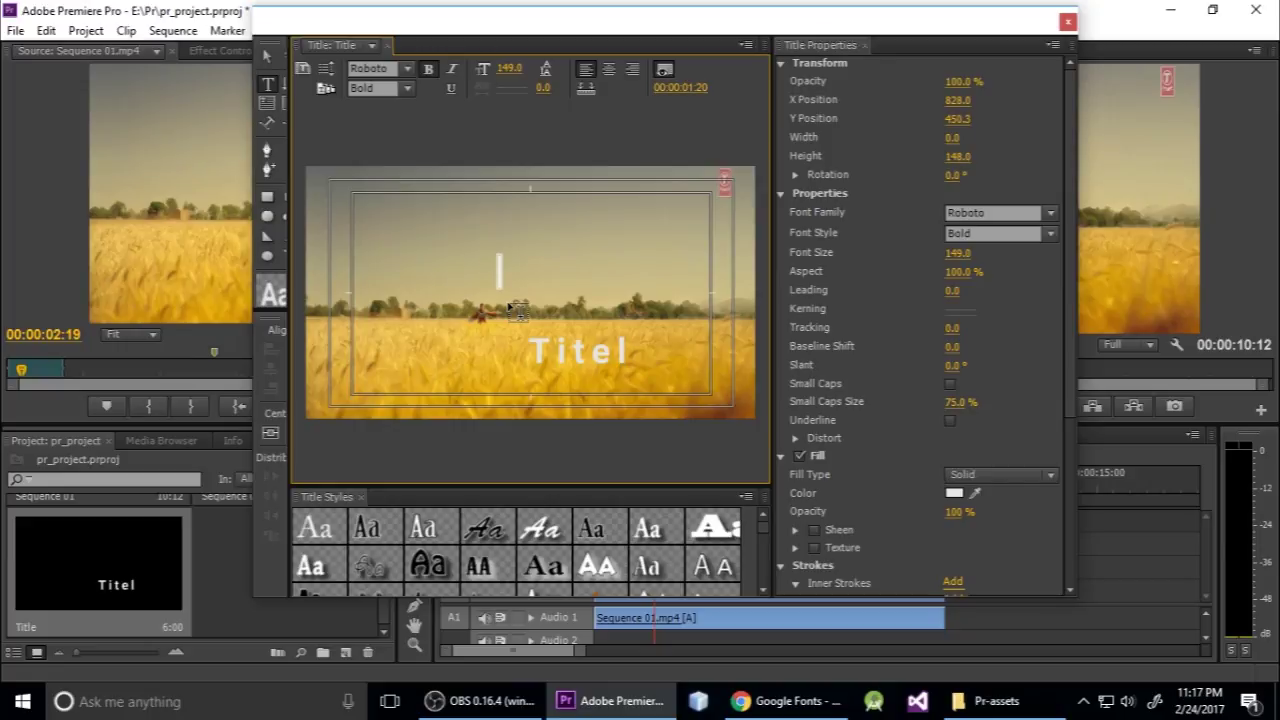
type("Sub t")
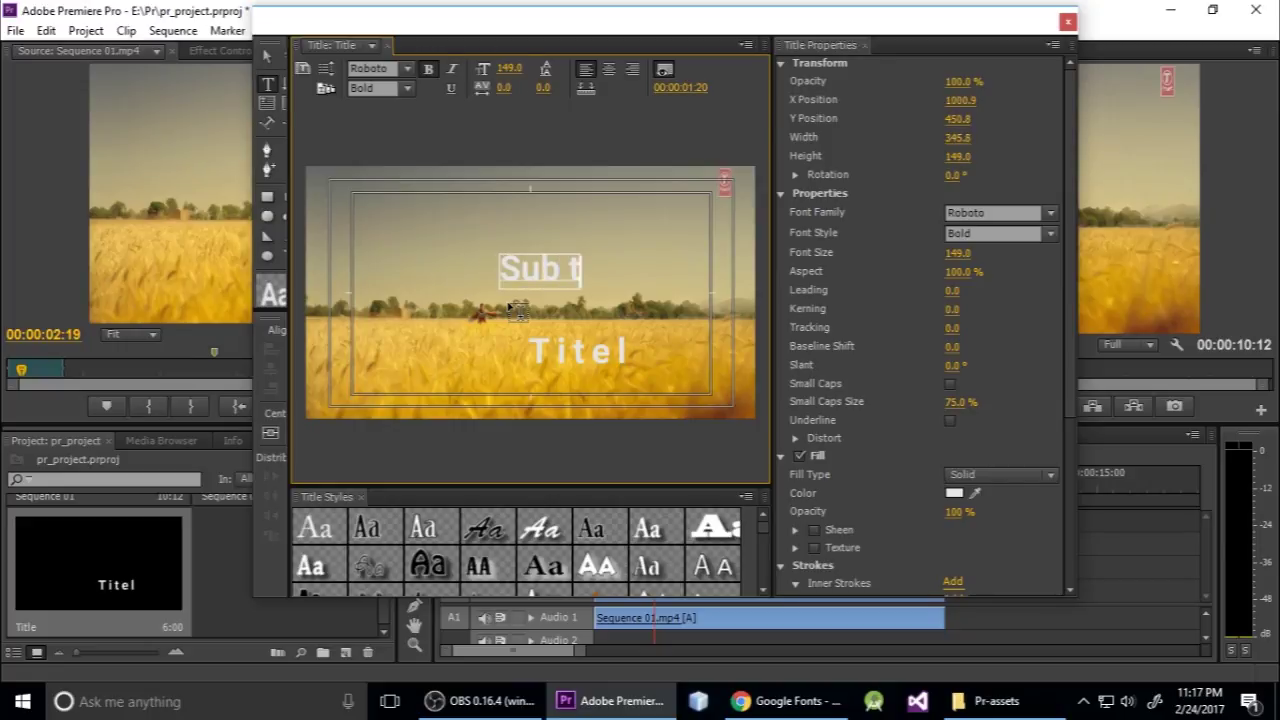
type("itle")
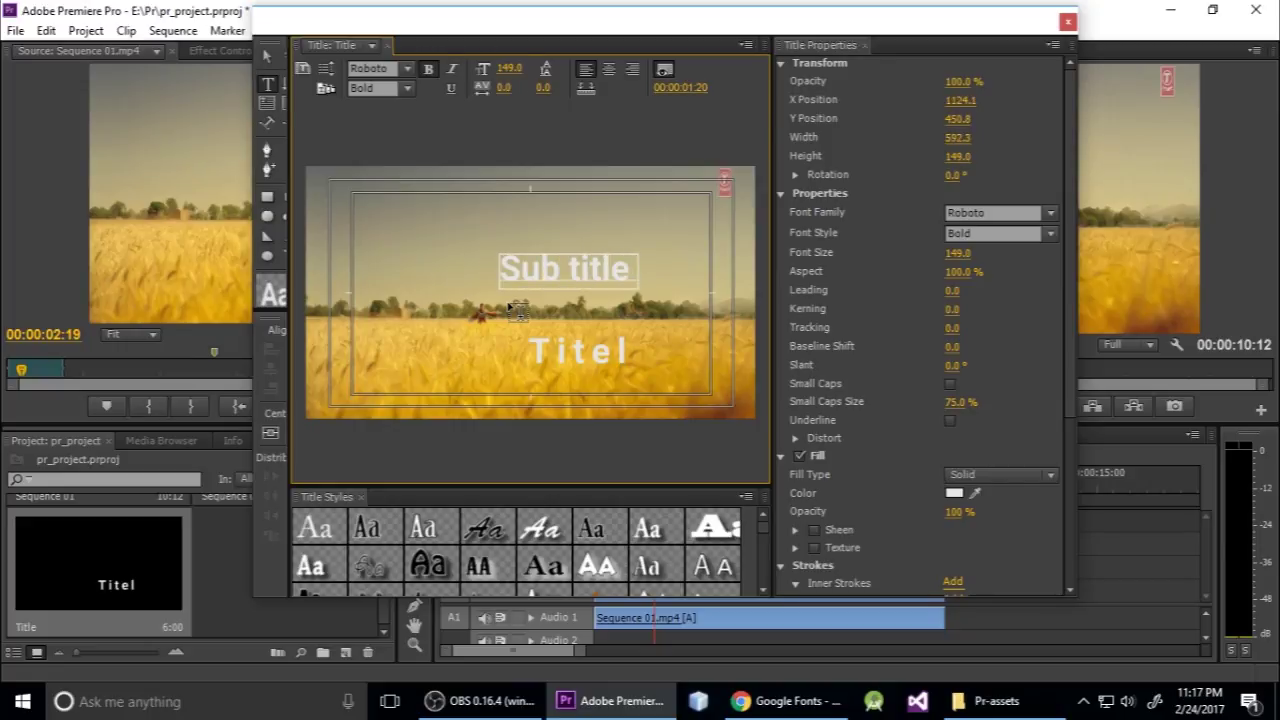
type(" here")
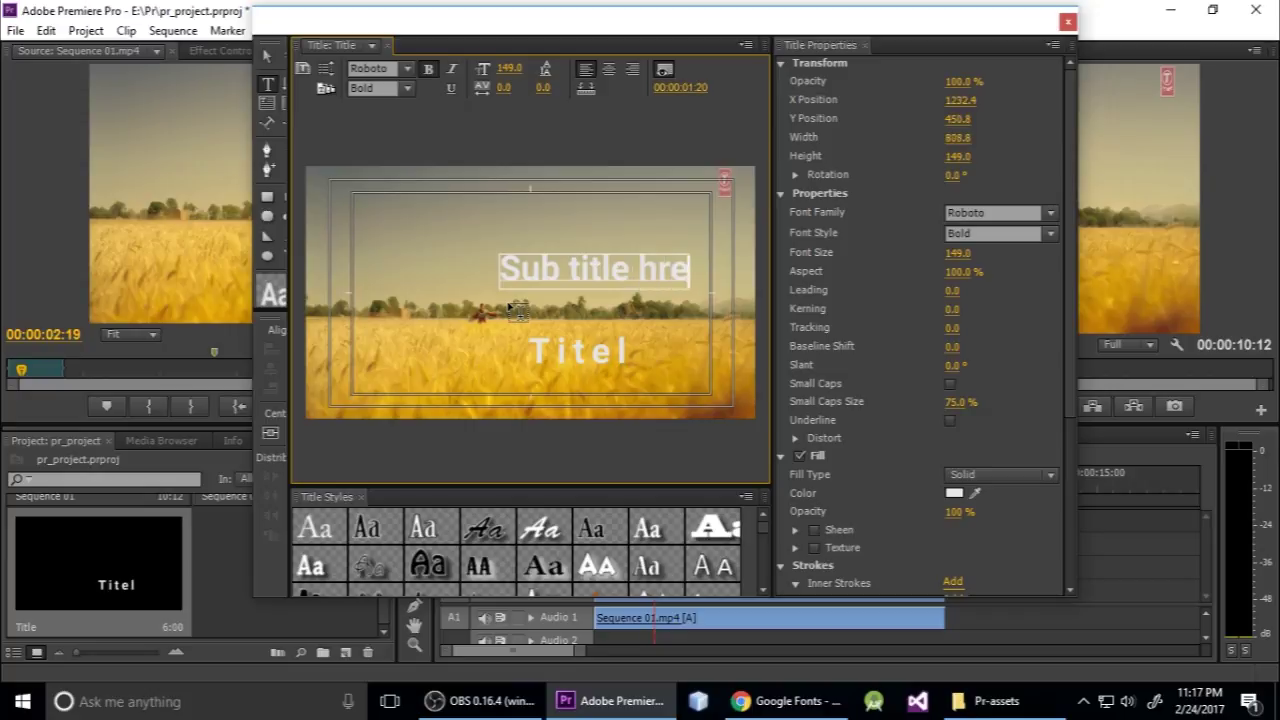
key("BackSpace")
key("BackSpace")
type("ere")
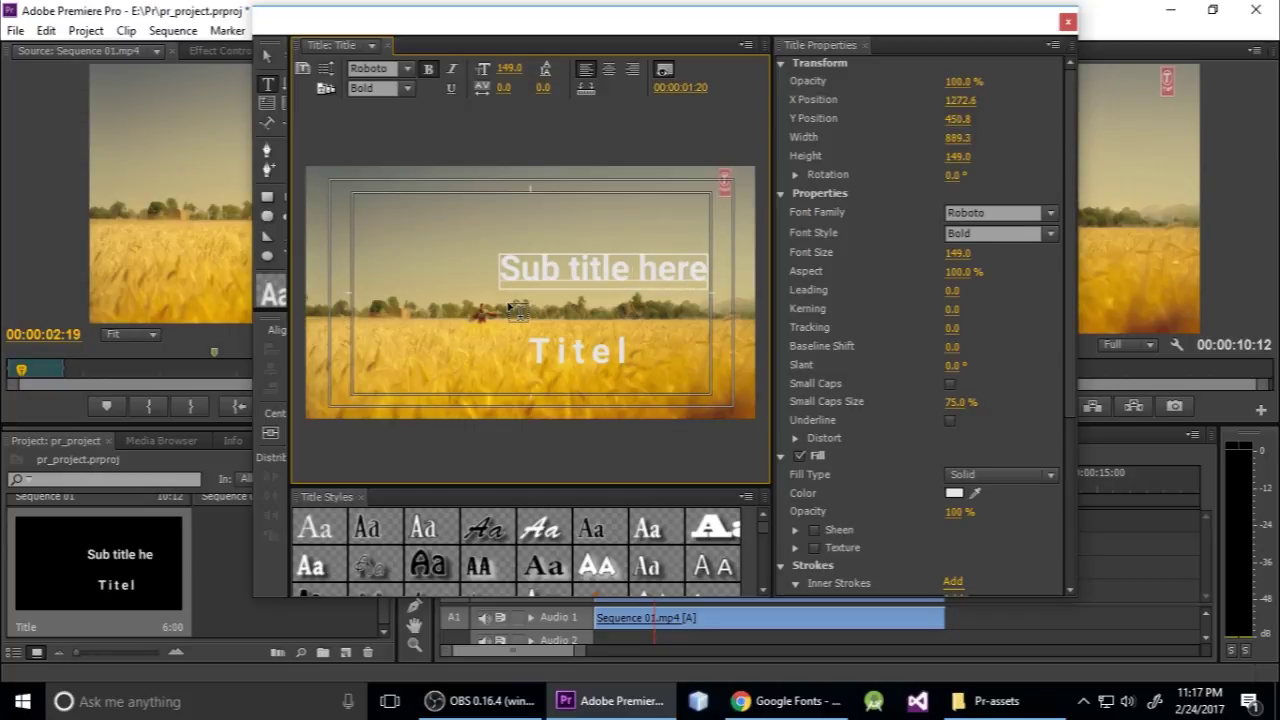
Step: Move the subtitle beneath Titel and shrink its font size to 104
left_click(267, 57)
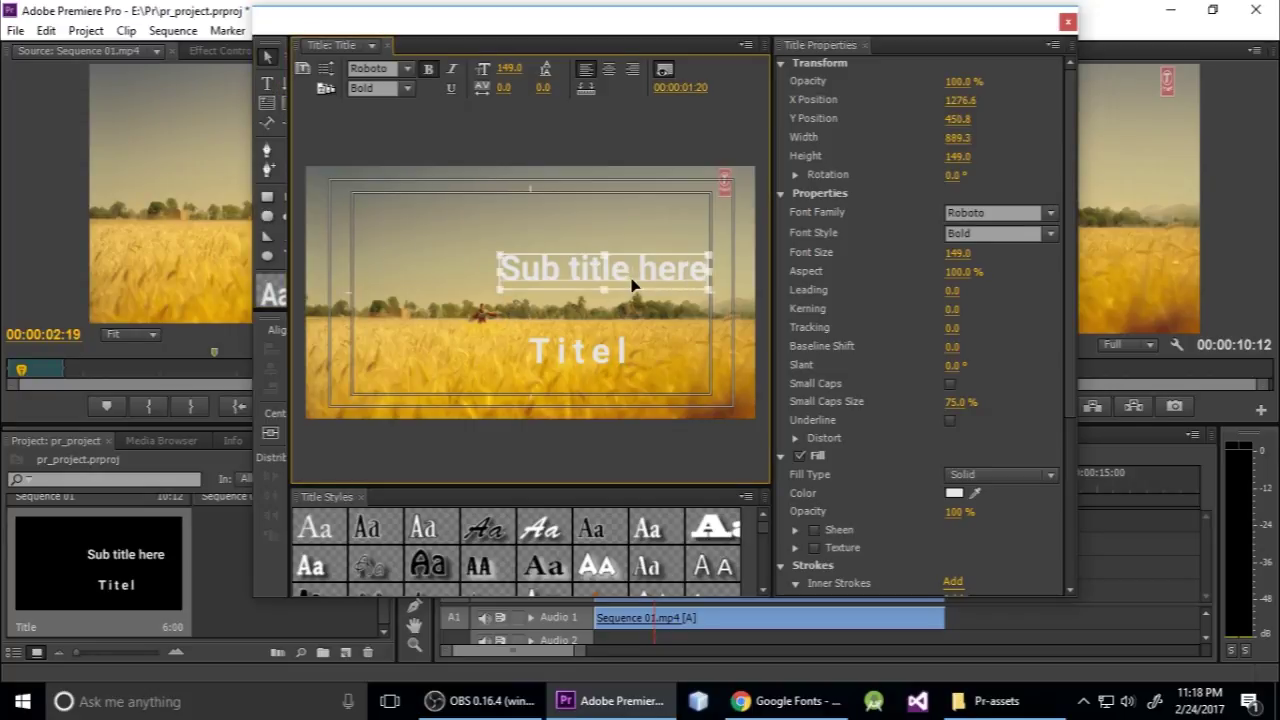
left_click_drag(634, 289, 661, 398)
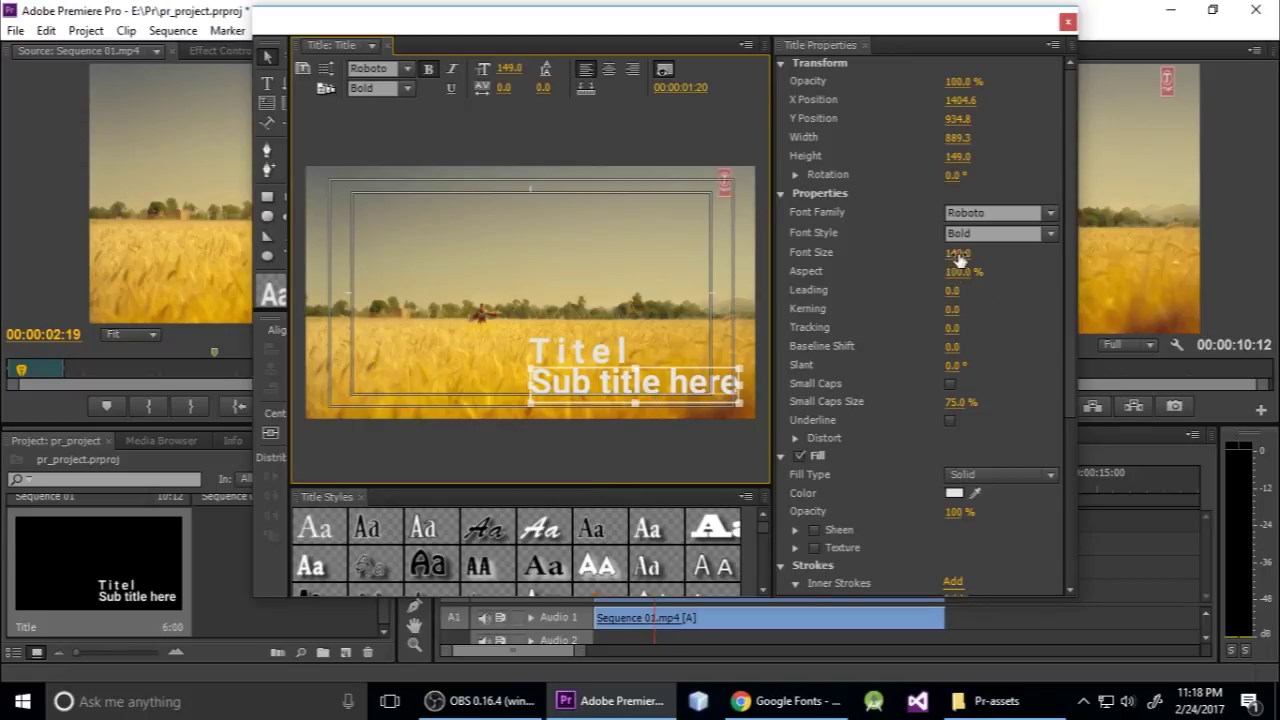
left_click_drag(958, 258, 910, 258)
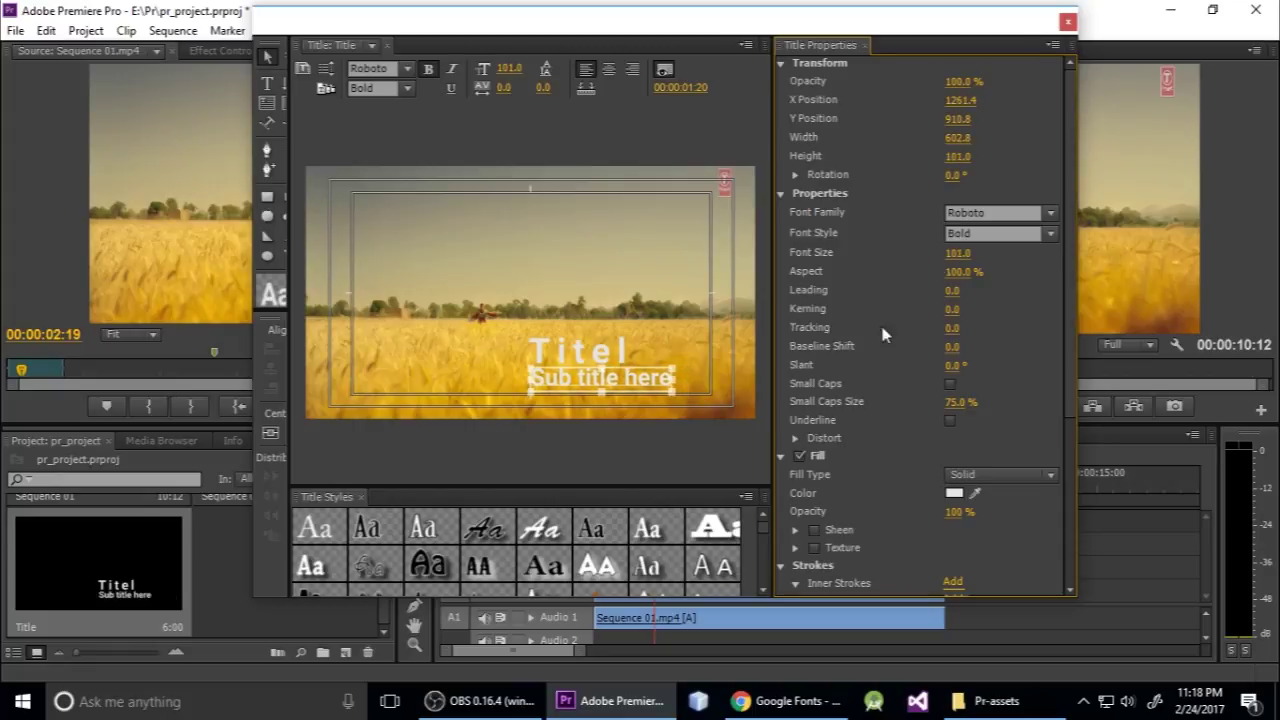
Step: Nudge the subtitle slightly lower, set kerning 14 and leading 19, then select Titel
left_click(643, 385)
left_click_drag(643, 385, 643, 389)
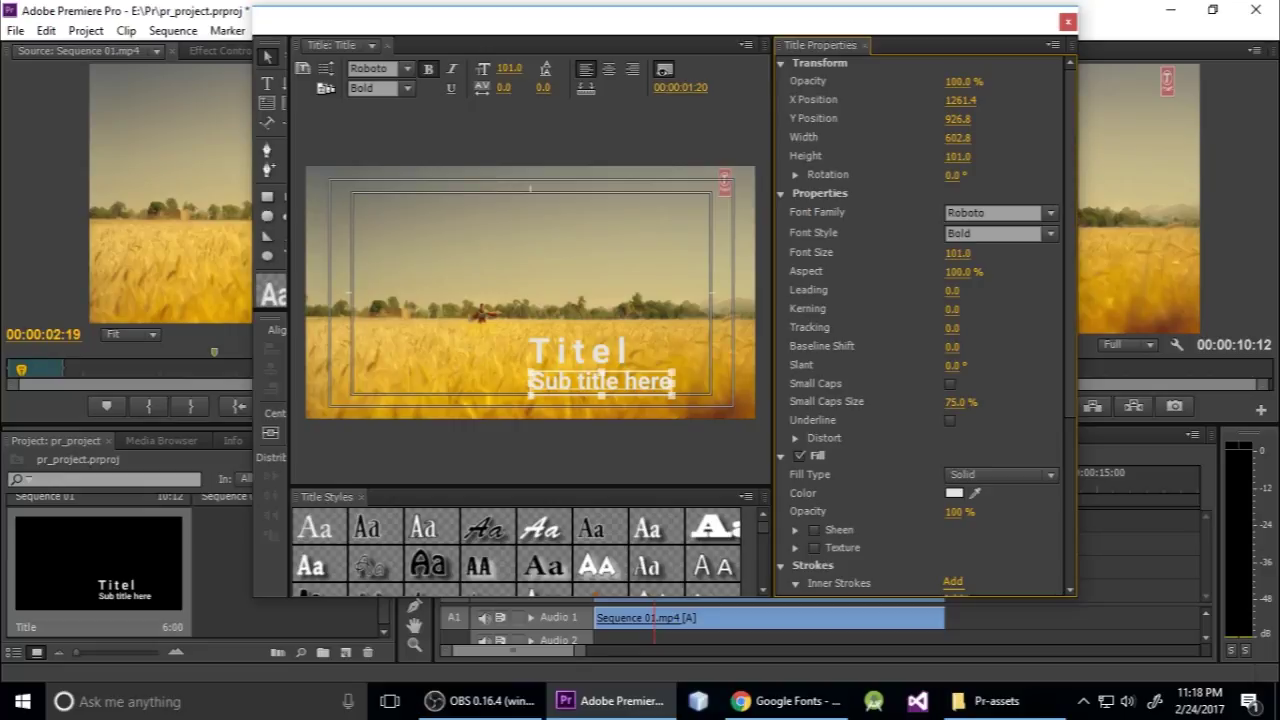
left_click_drag(951, 308, 958, 311)
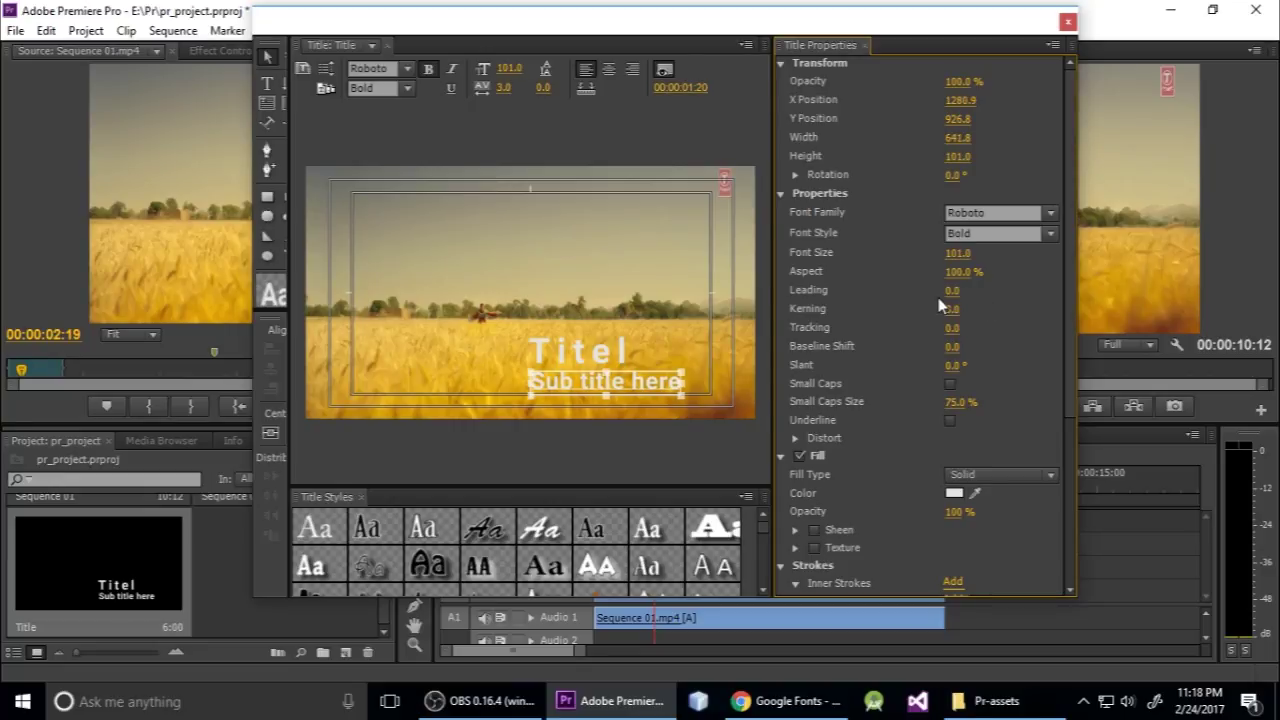
left_click_drag(951, 290, 955, 311)
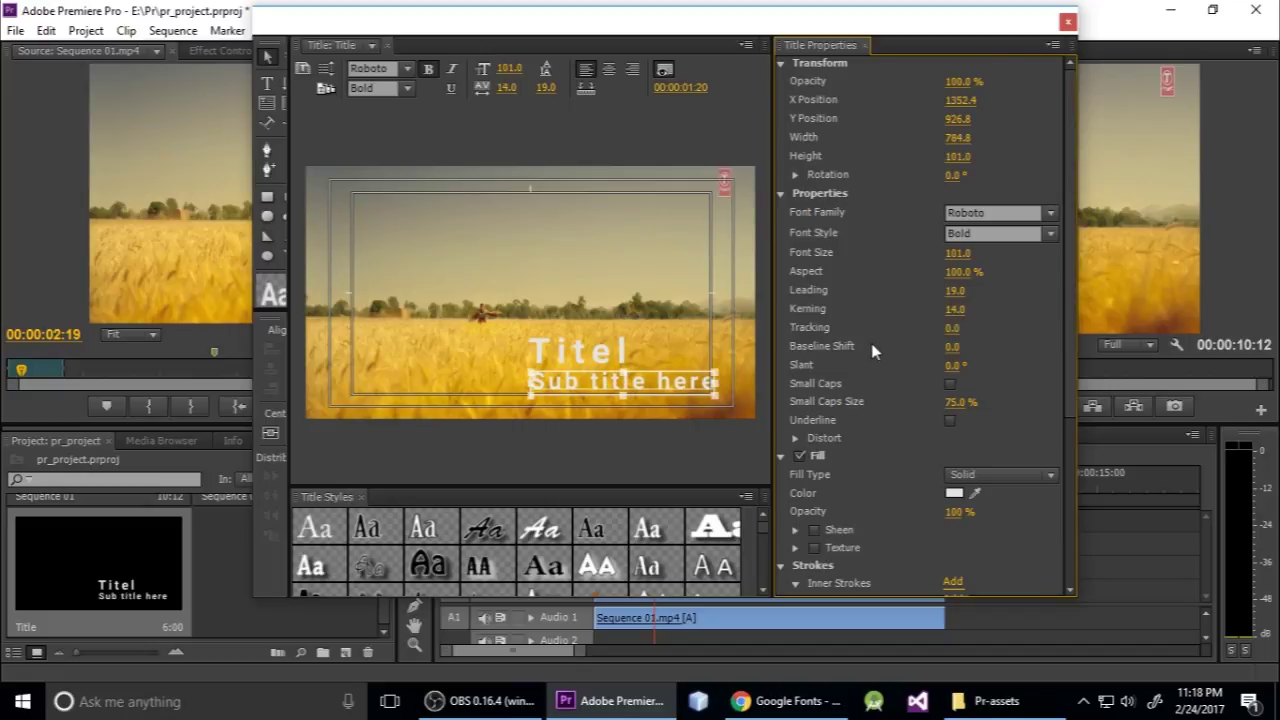
left_click(704, 308)
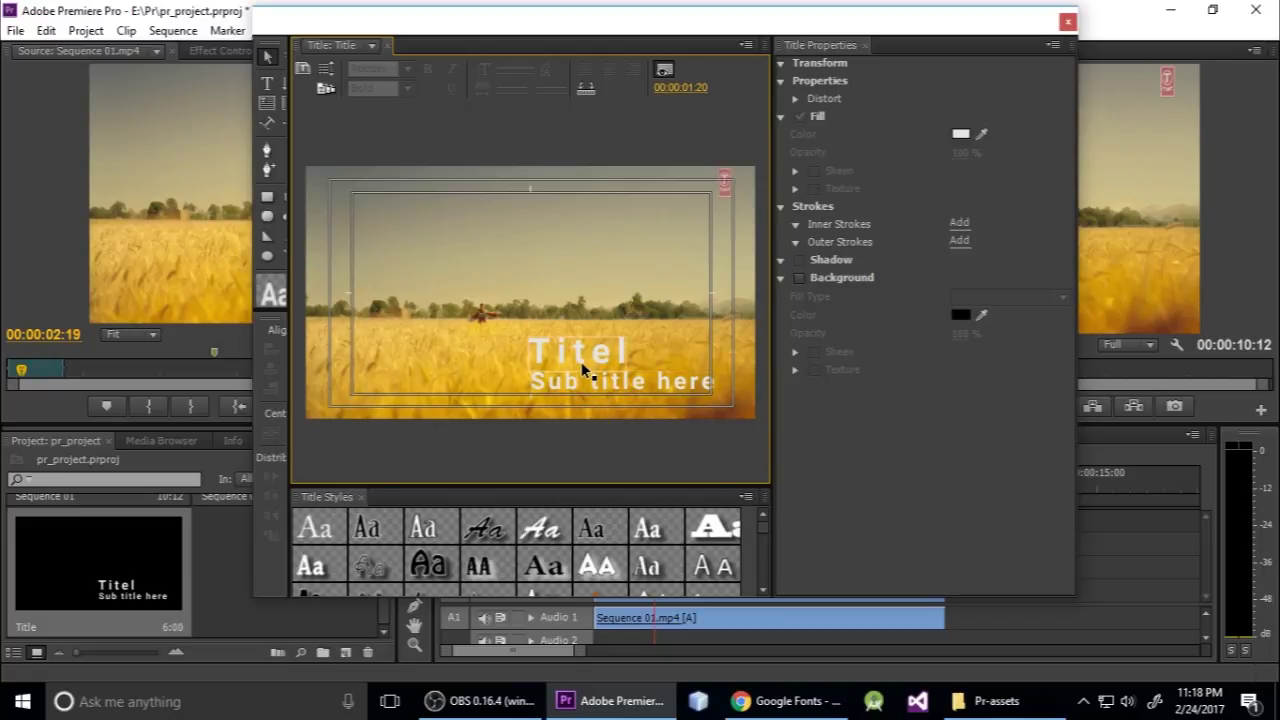
left_click(600, 360)
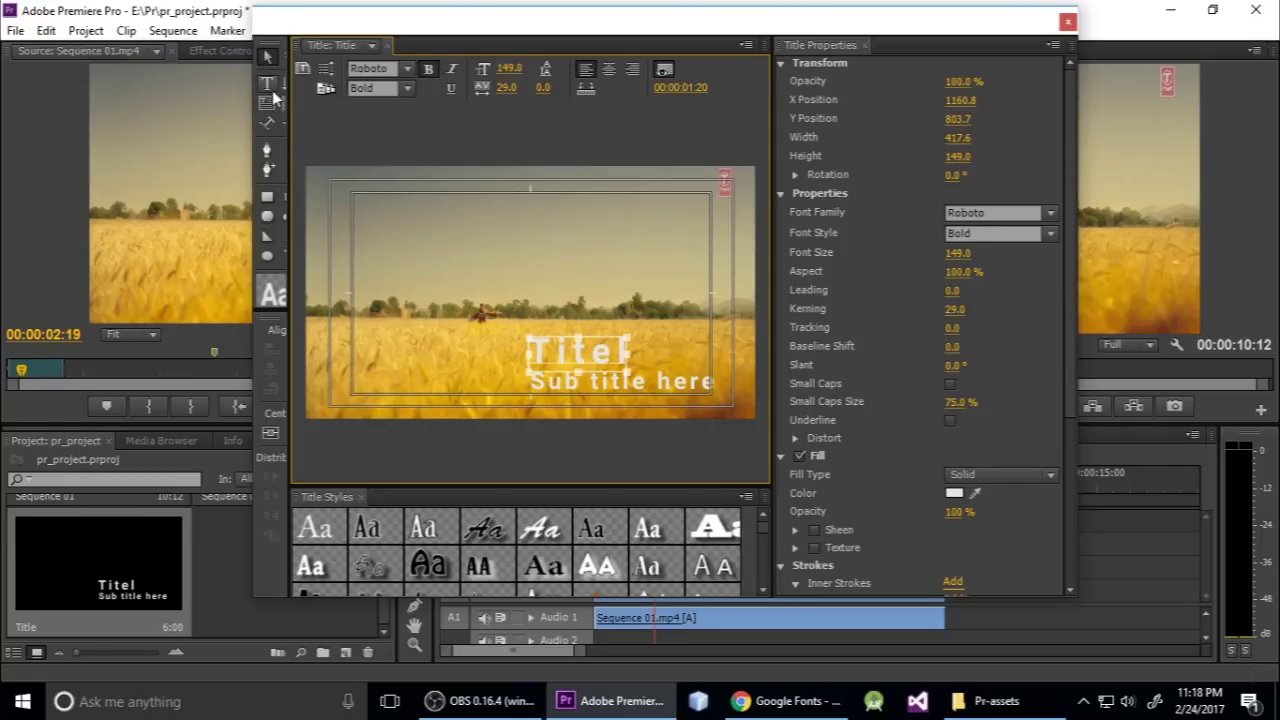
left_click(267, 84)
double_click(581, 357)
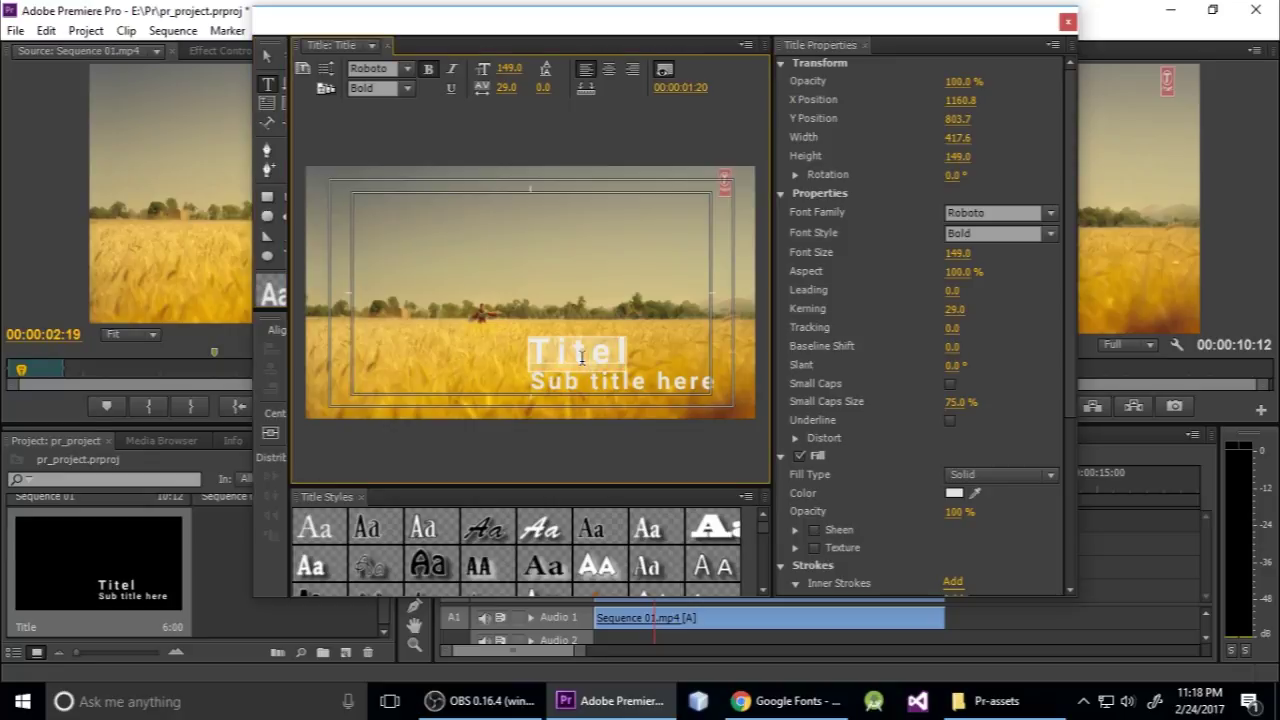
left_click(954, 493)
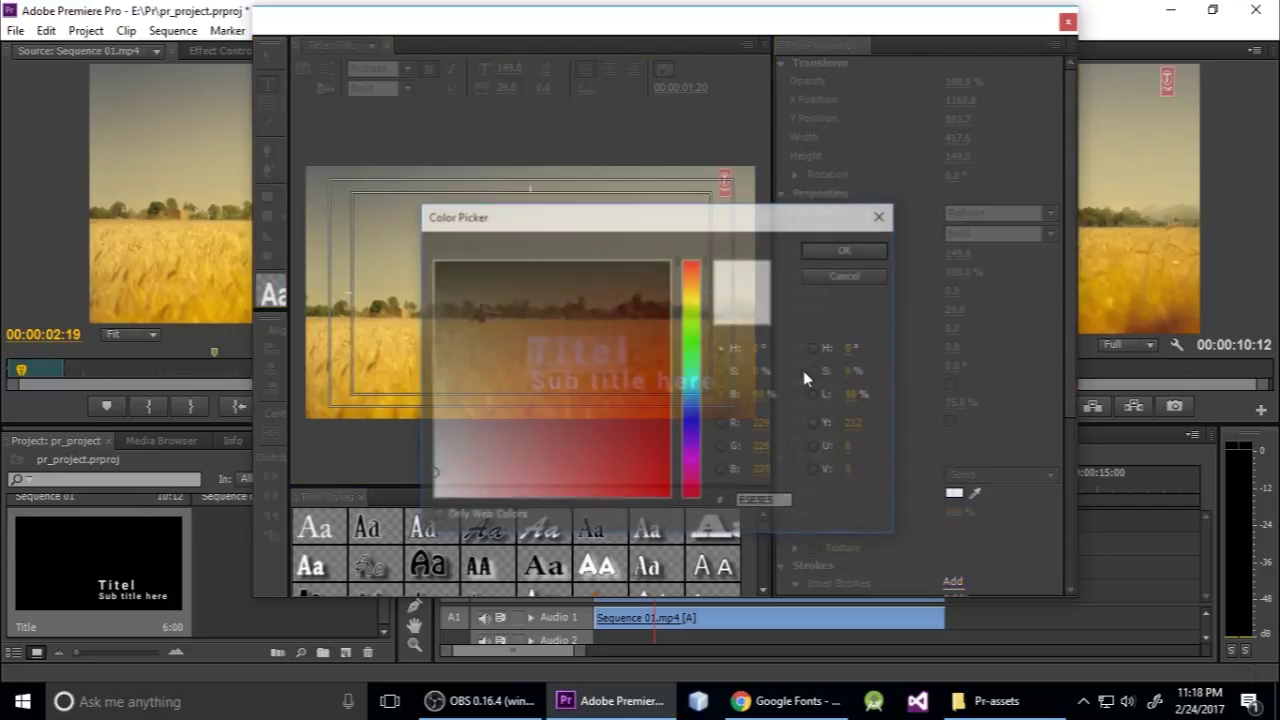
left_click(588, 420)
left_click(690, 410)
left_click(625, 390)
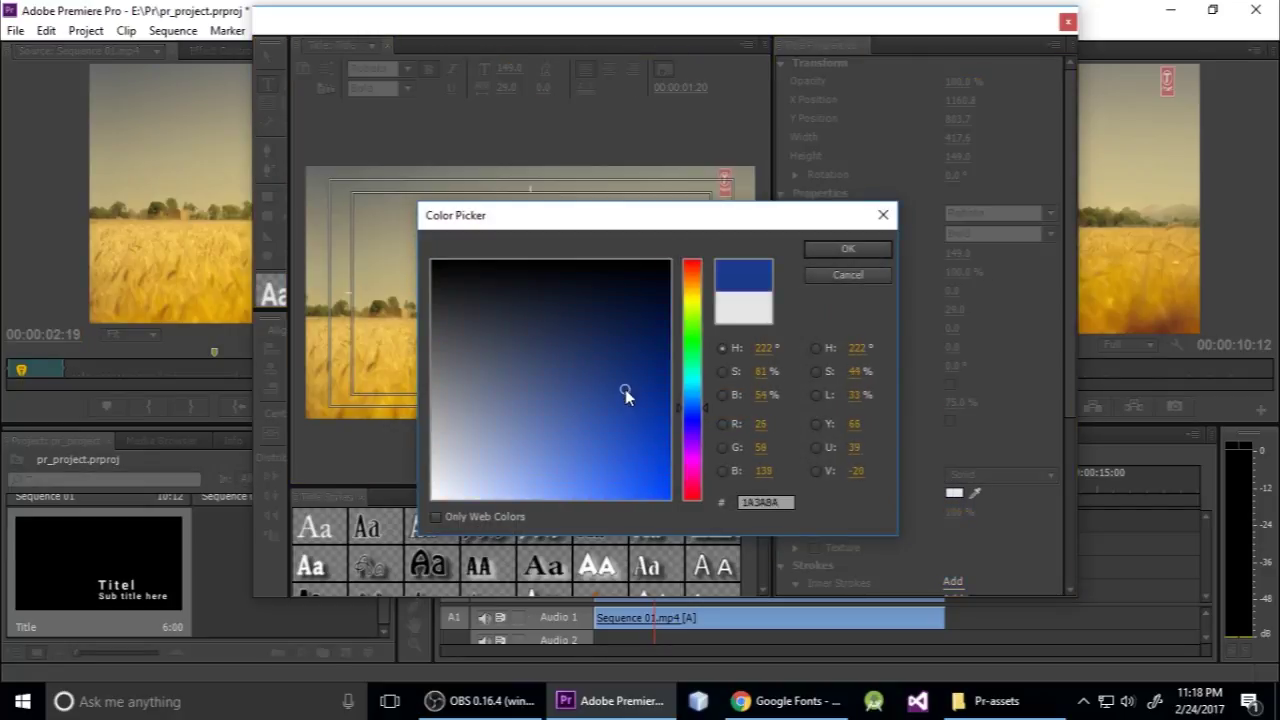
left_click(840, 250)
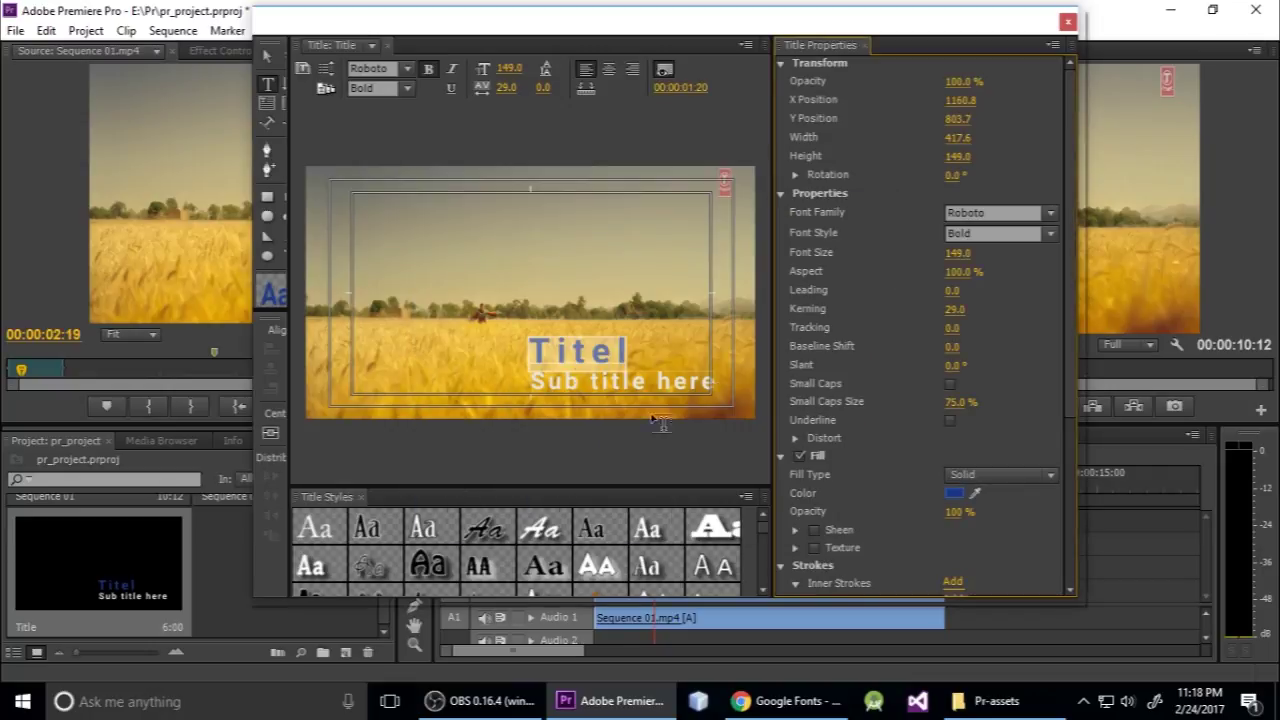
left_click(958, 493)
left_click(516, 427)
left_click_drag(516, 427, 434, 528)
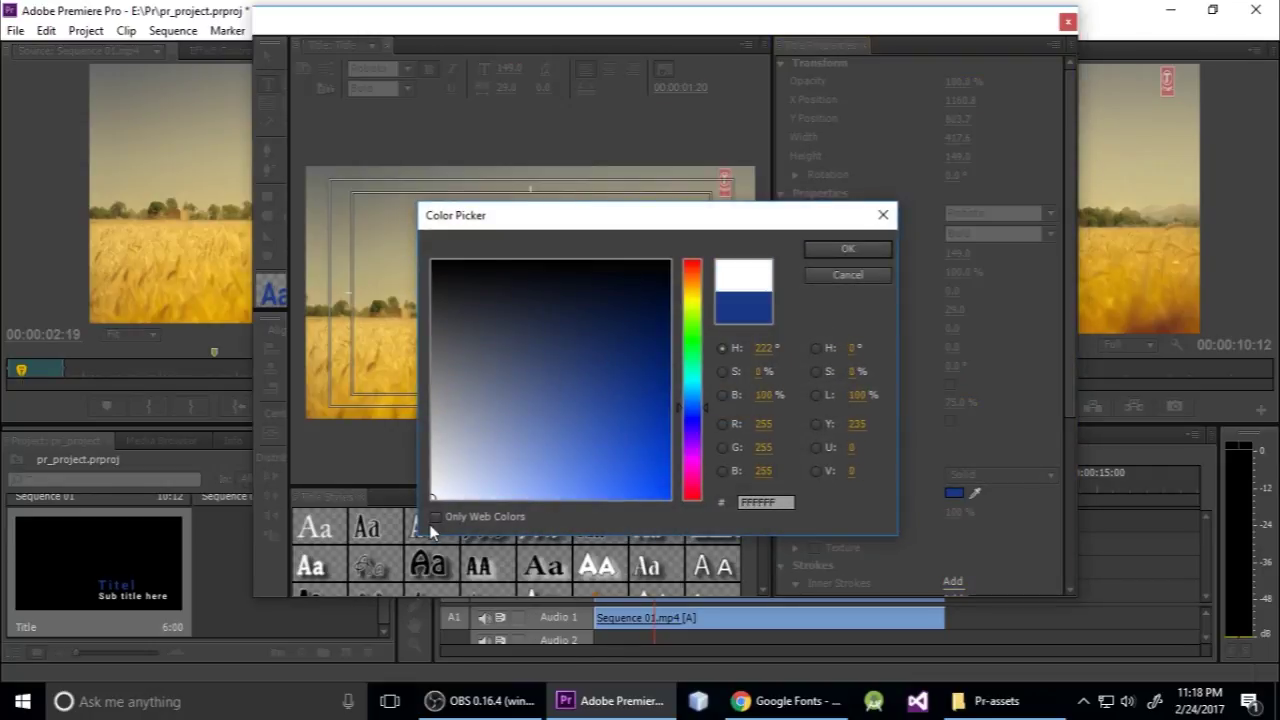
left_click(848, 247)
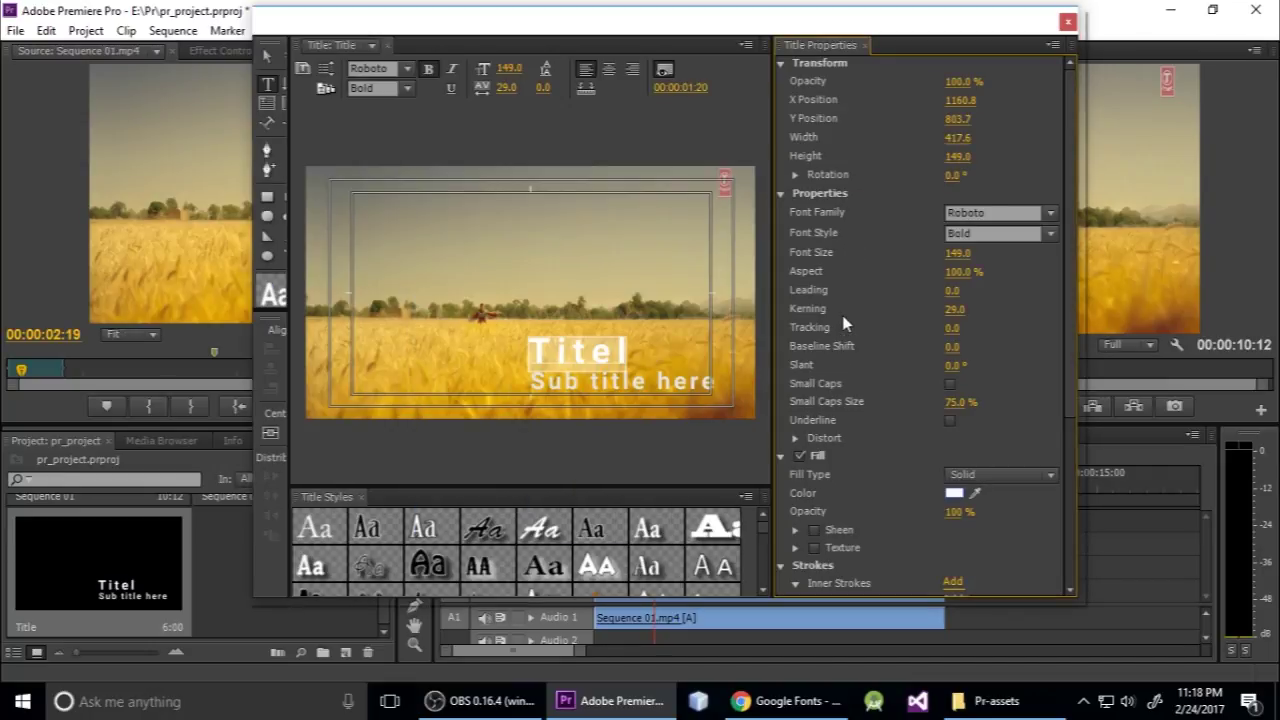
left_click(661, 350)
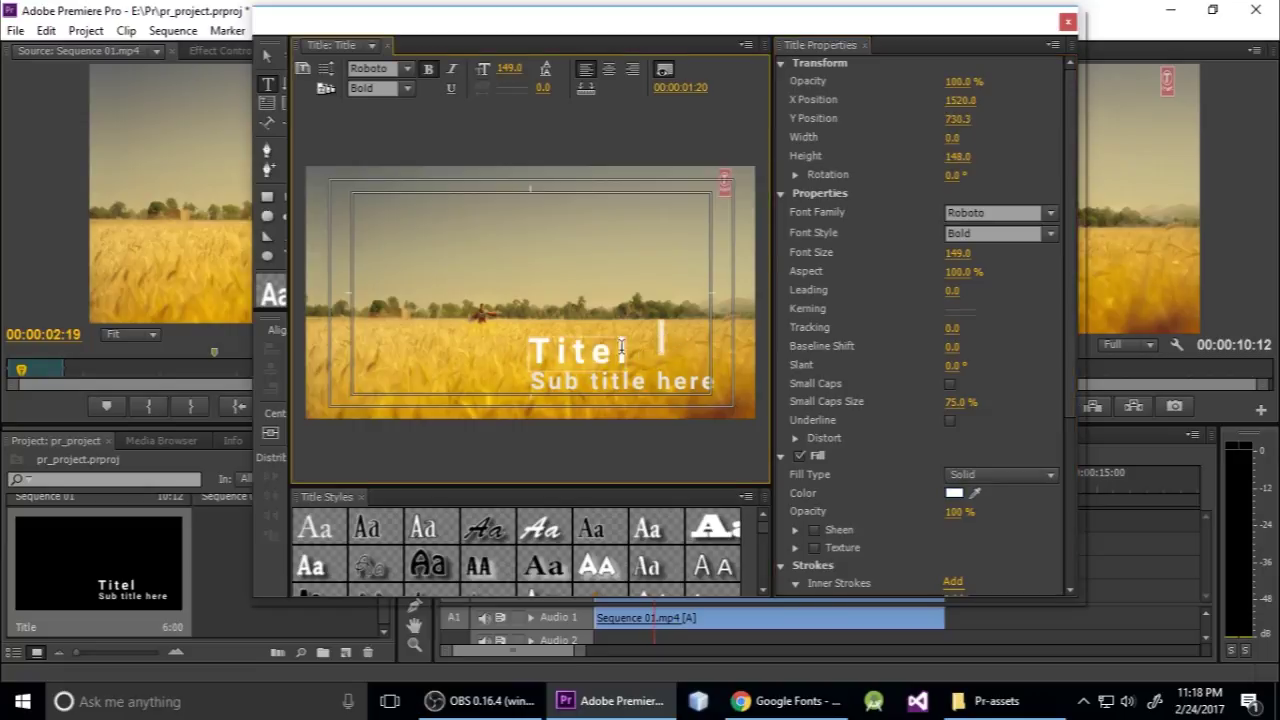
left_click(568, 296)
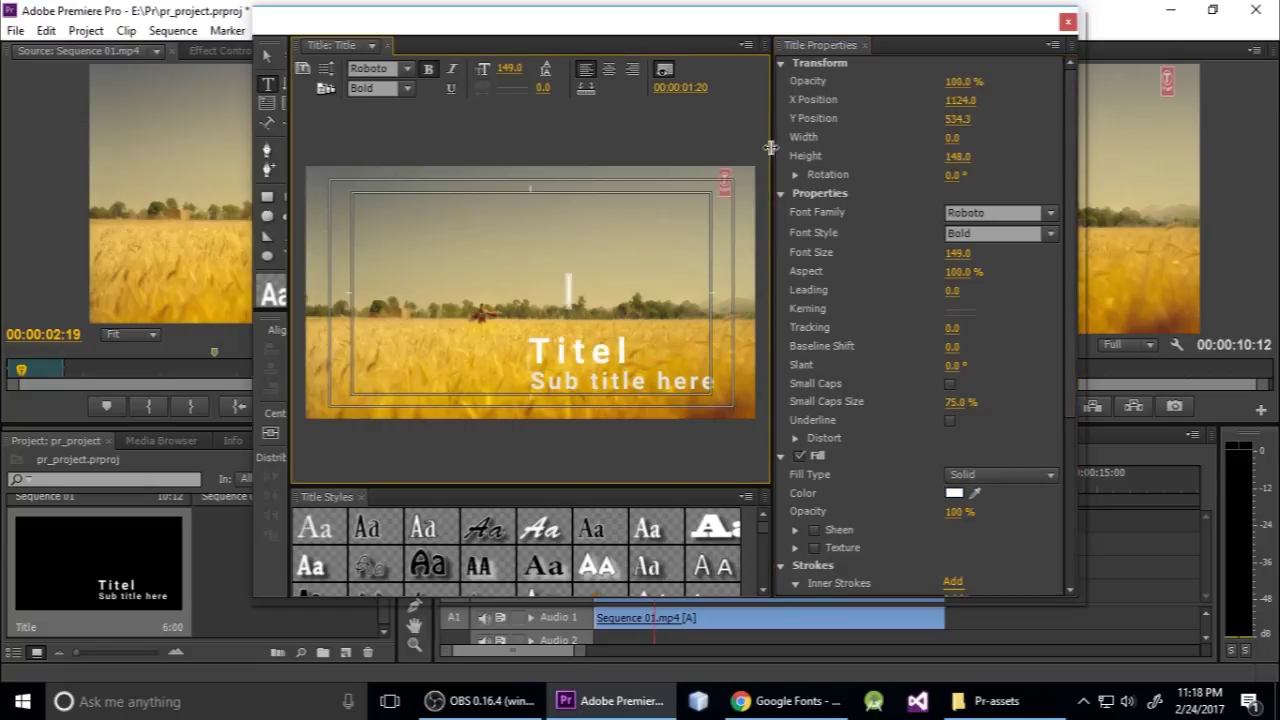
left_click(1068, 22)
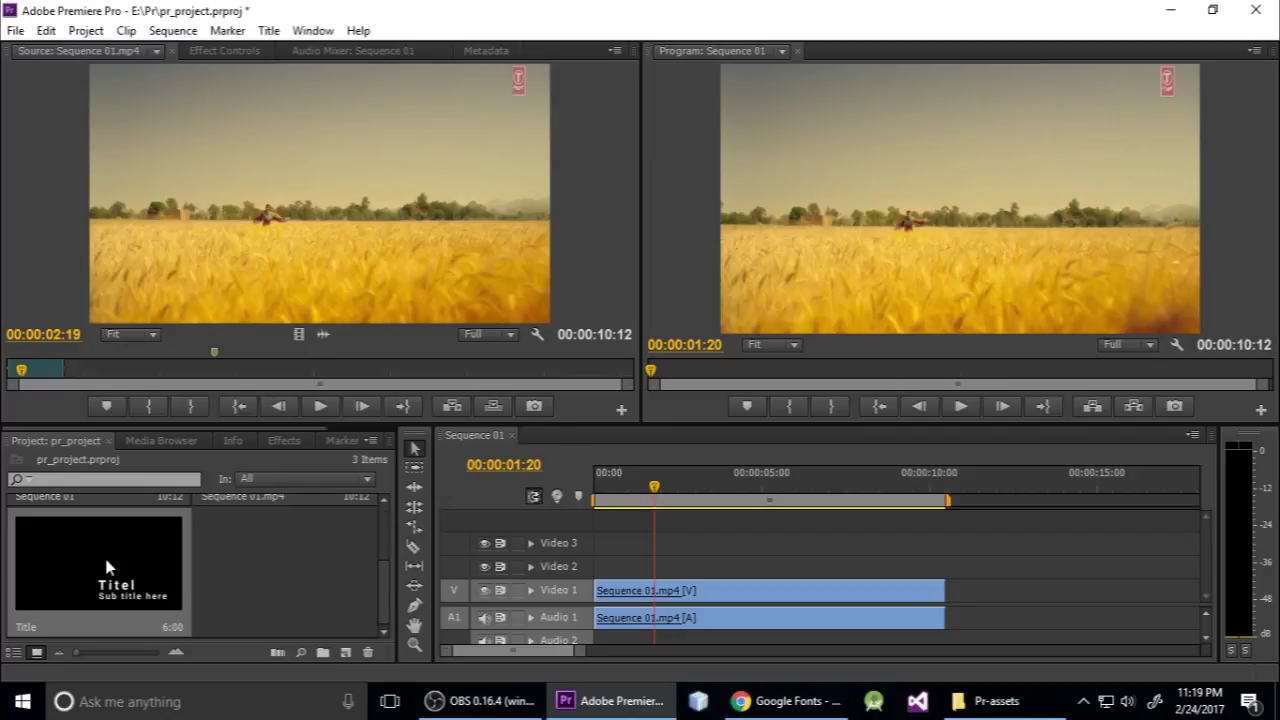
Step: Drag the Title item onto Video 2 at the sequence start and select that clip
scroll(110, 570, "up", 2)
scroll(265, 575, "down", 2)
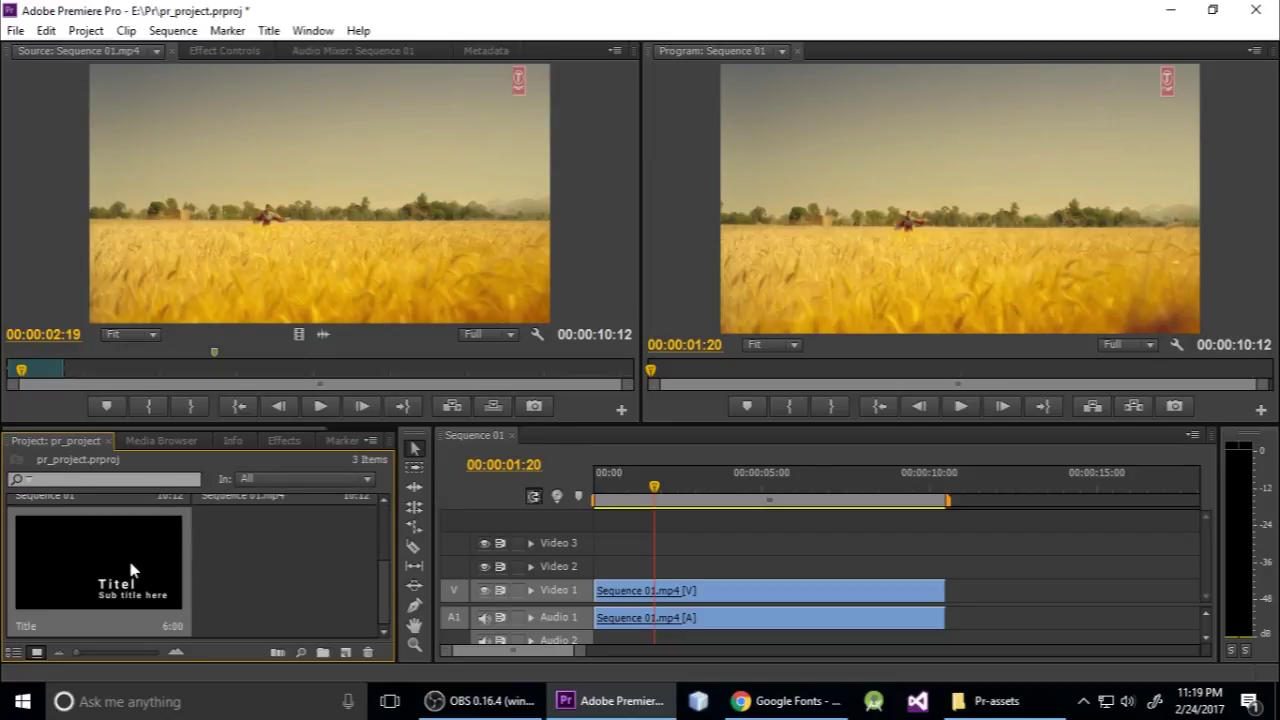
left_click_drag(313, 596, 606, 589)
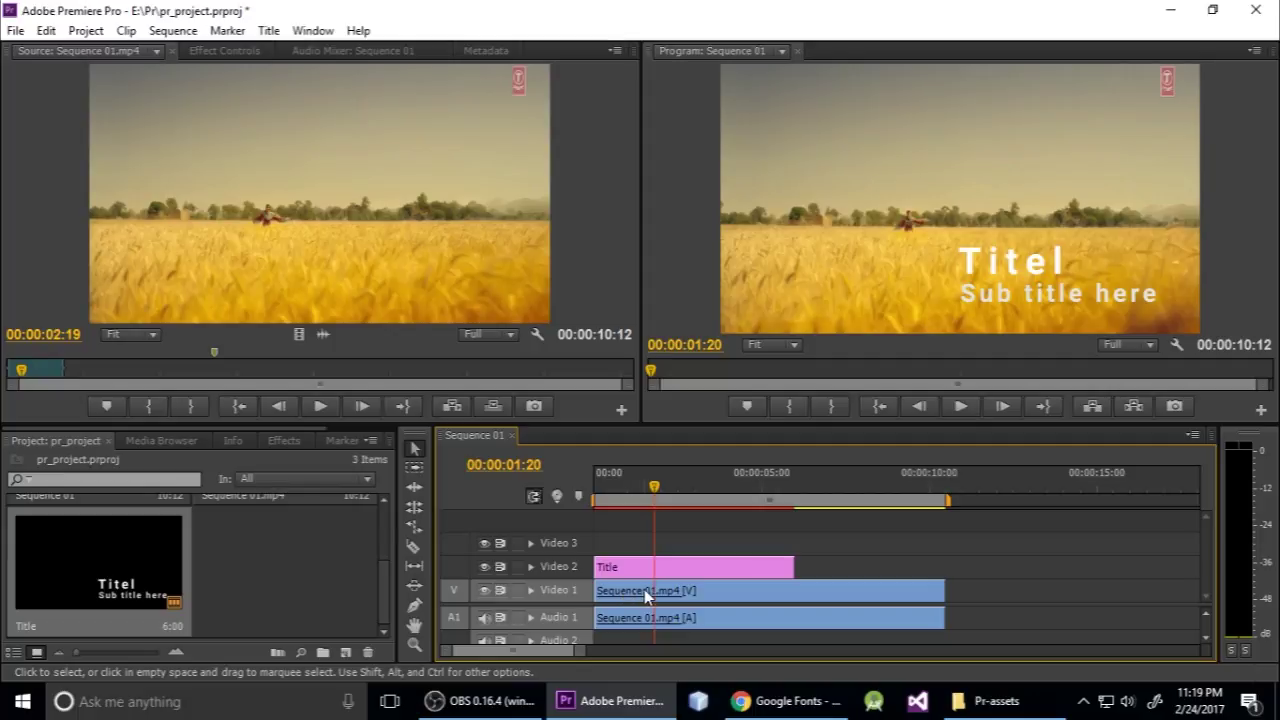
left_click(636, 590)
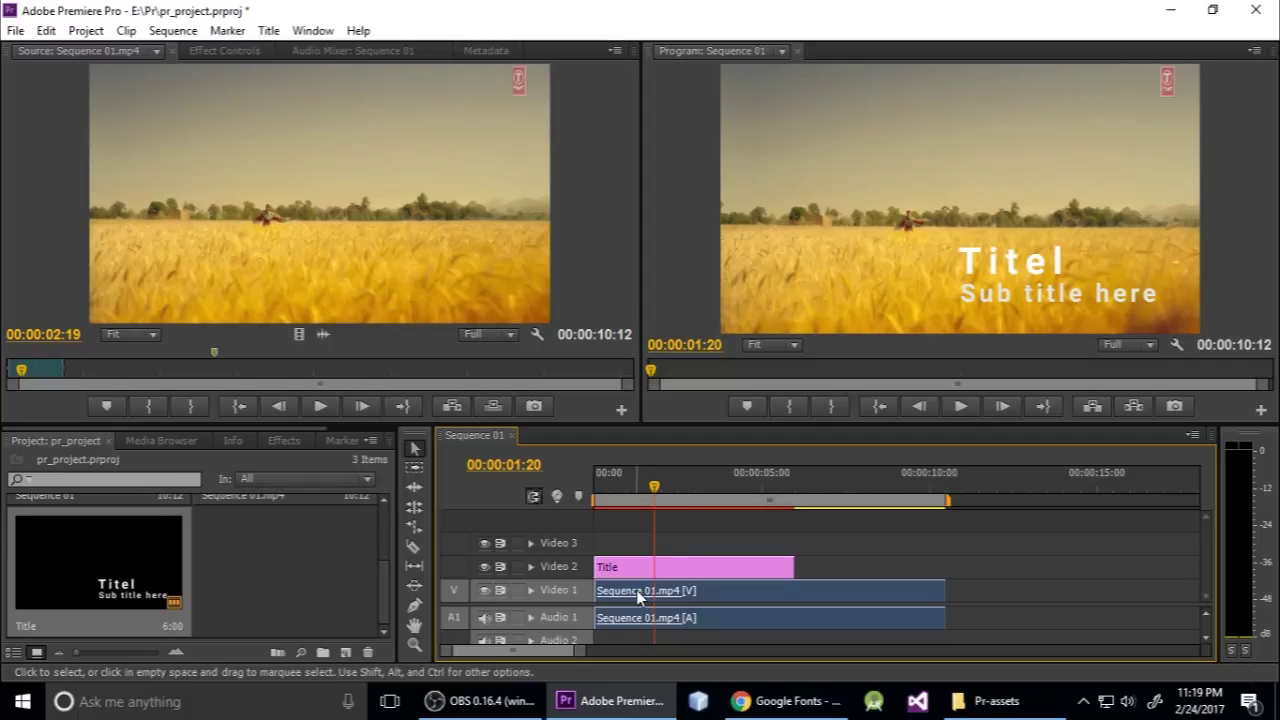
left_click(637, 568)
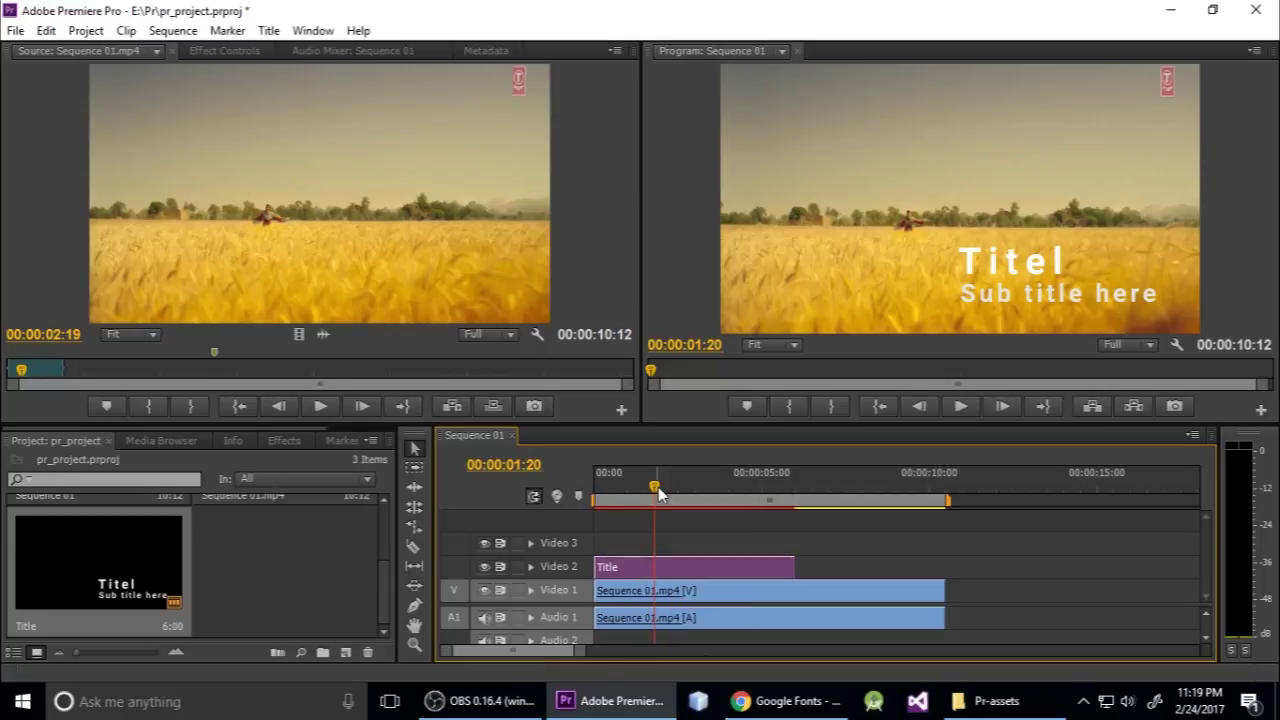
left_click_drag(655, 490, 573, 494)
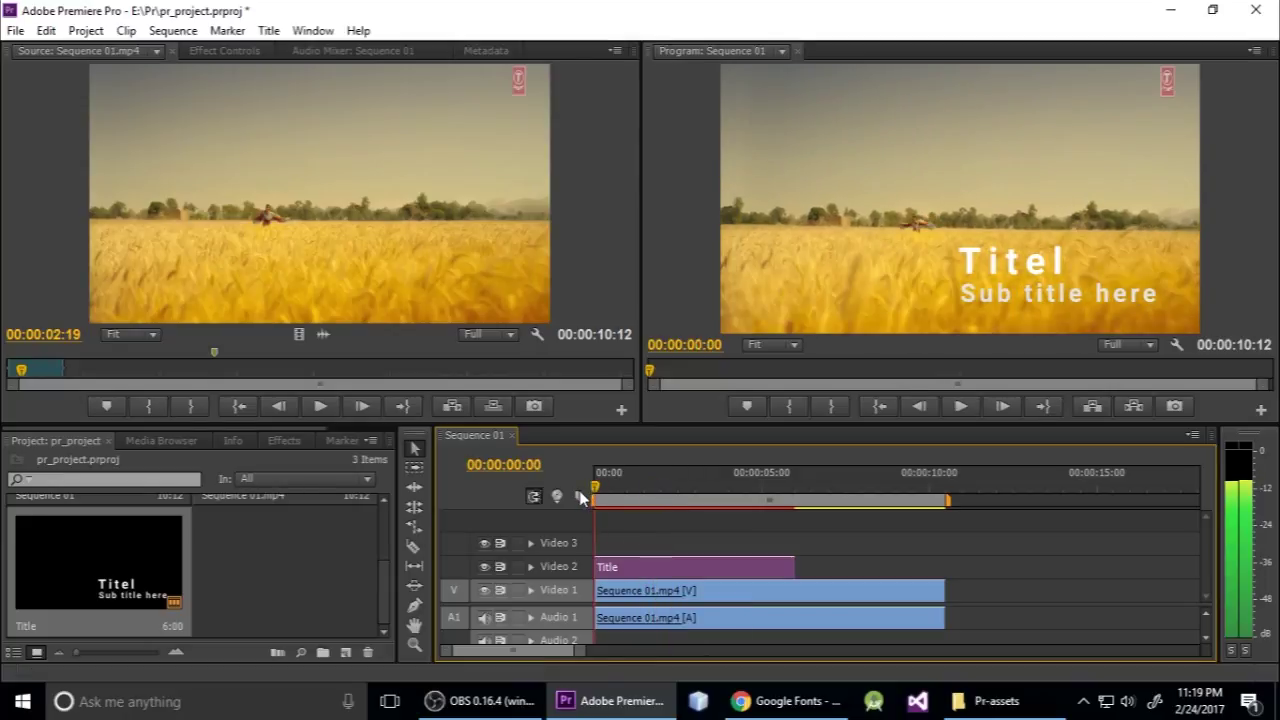
left_click(960, 406)
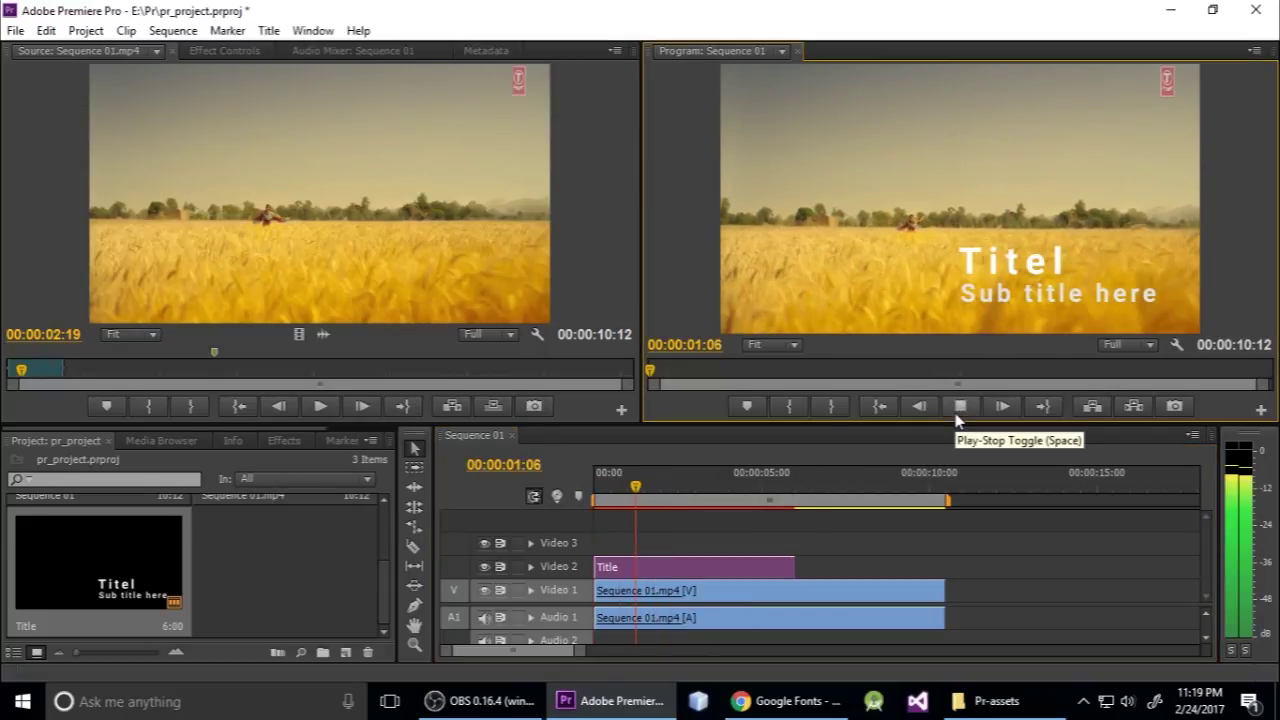
left_click(960, 406)
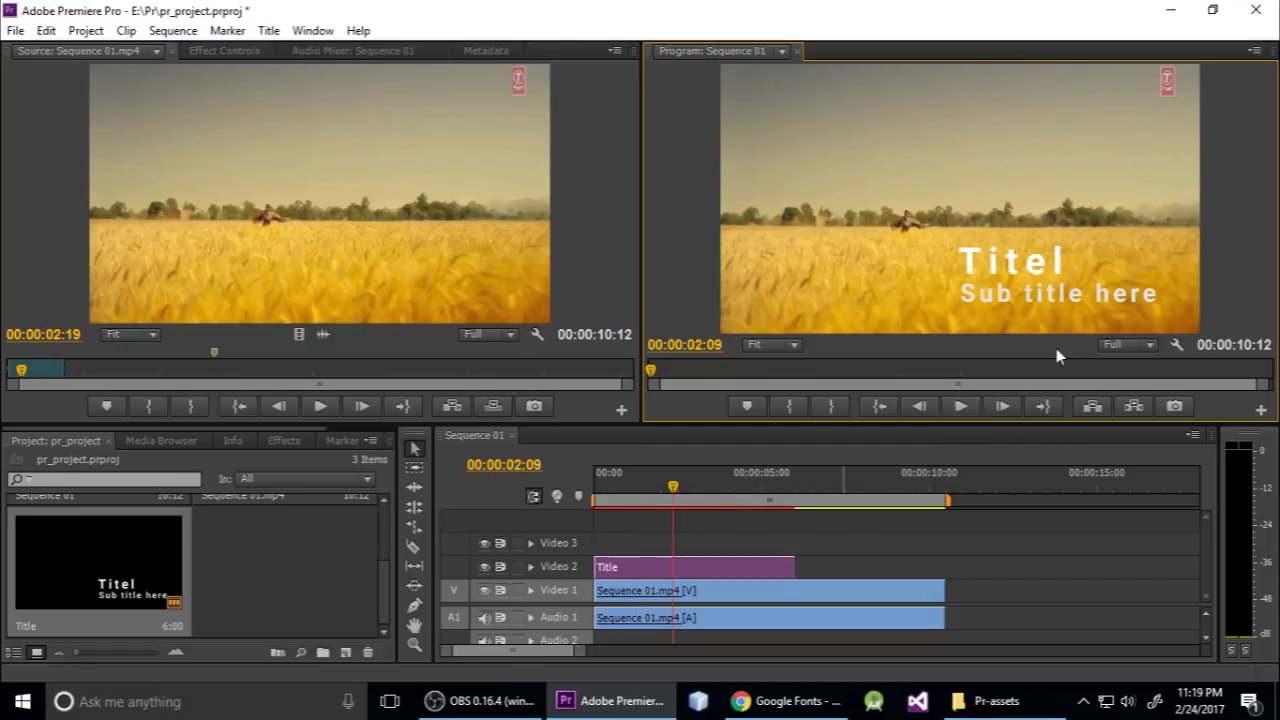
left_click(957, 410)
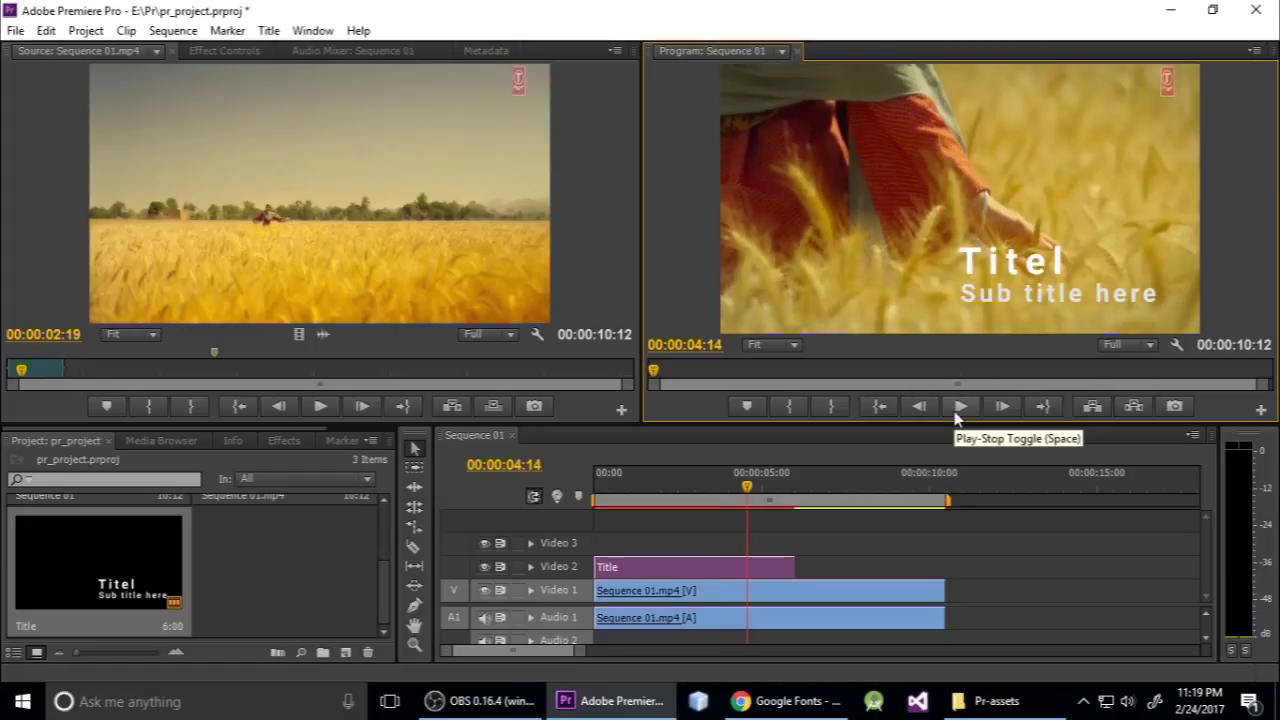
left_click(956, 410)
left_click(744, 486)
key("Home")
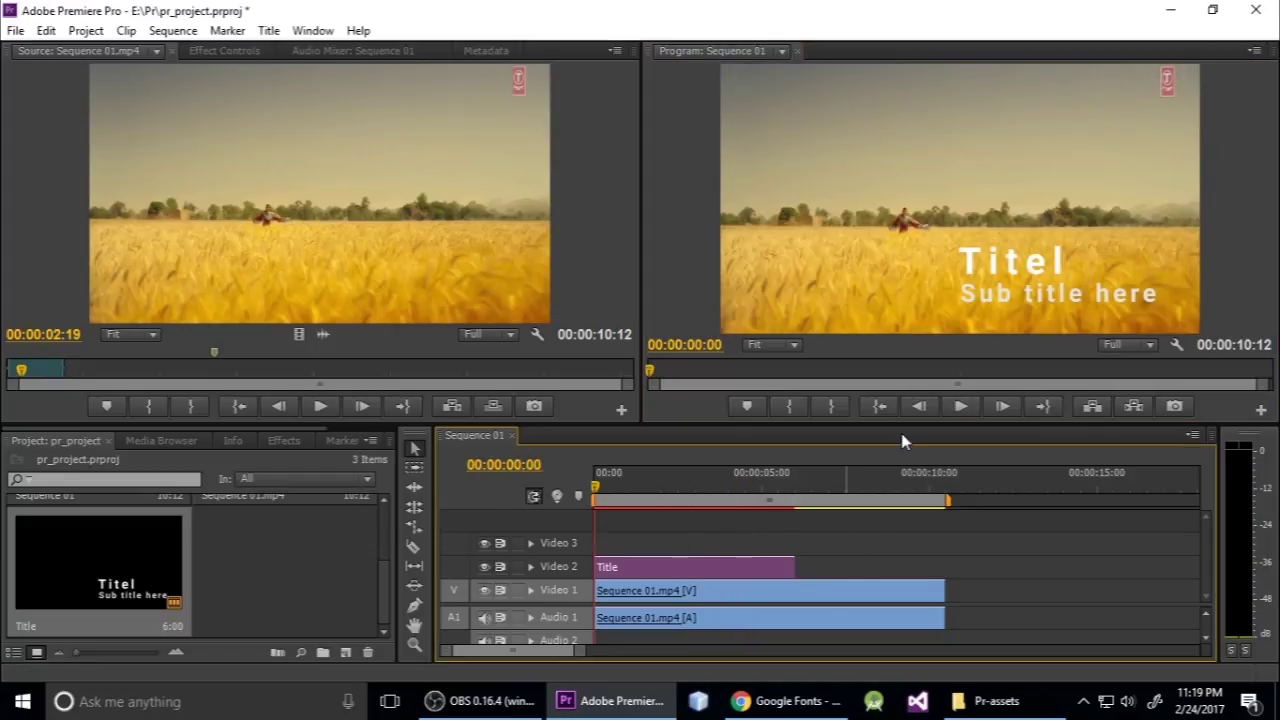
left_click(954, 411)
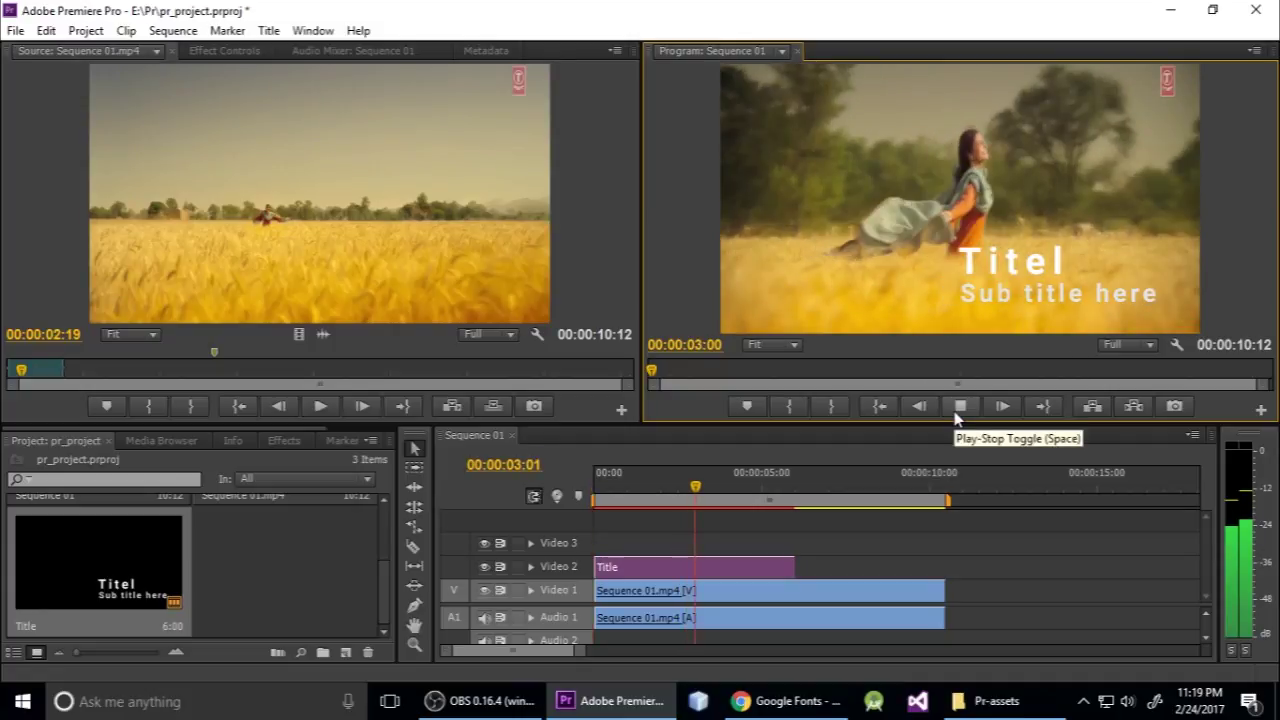
left_click(954, 411)
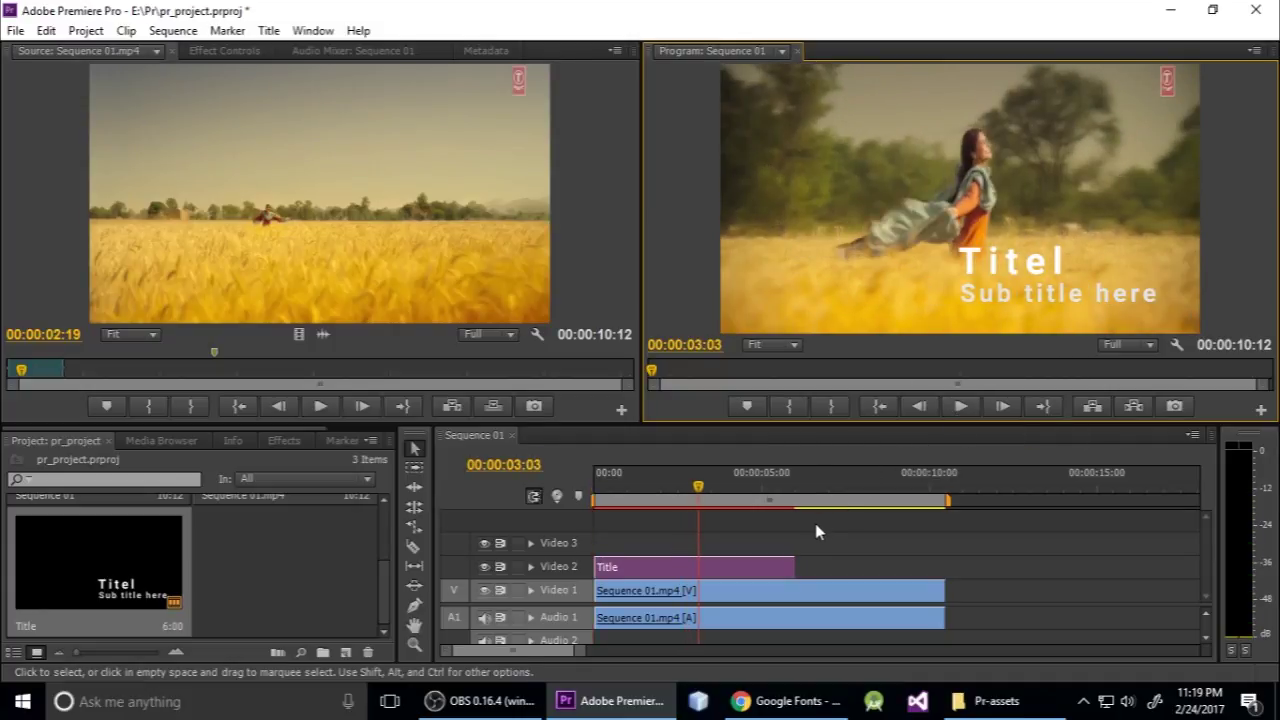